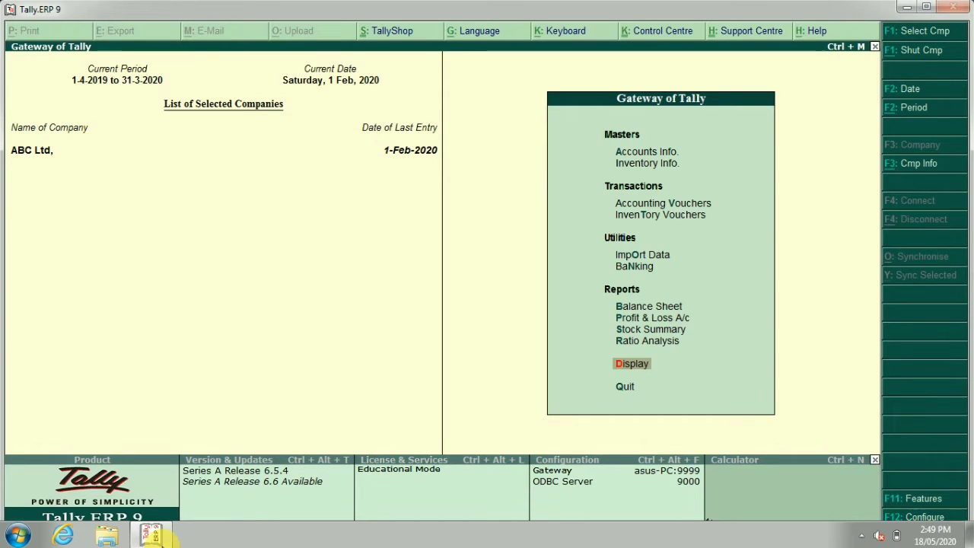
key(Return)
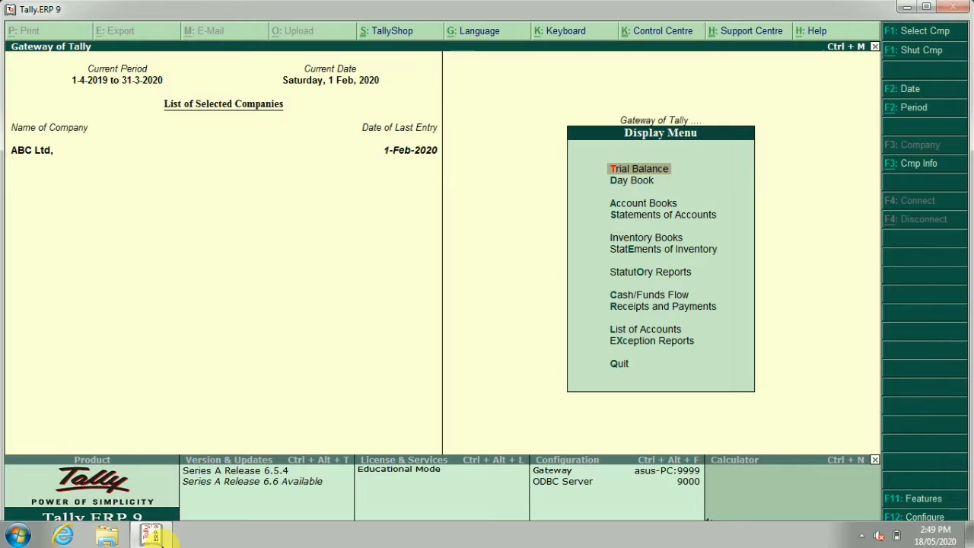
key(Escape)
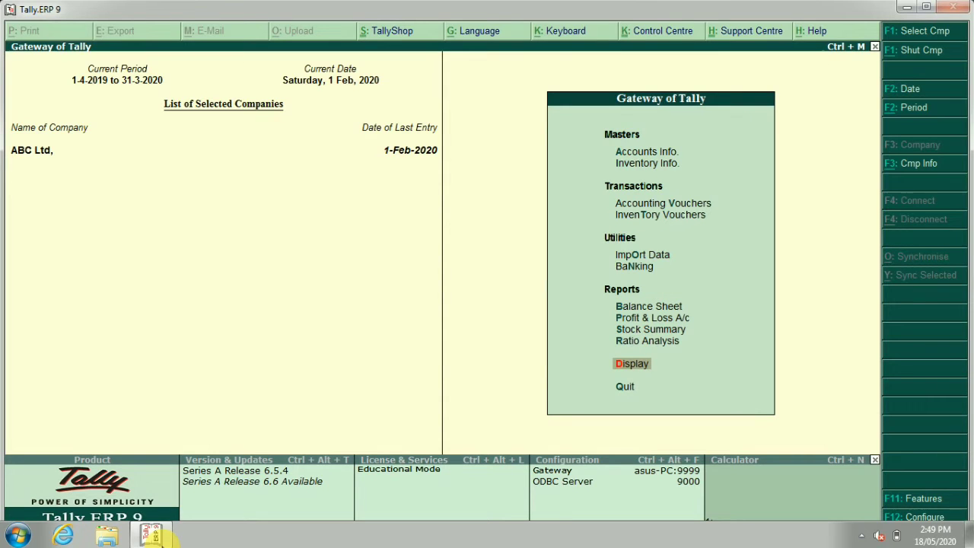
key(Up)
key(Up)
key(Up)
key(Escape)
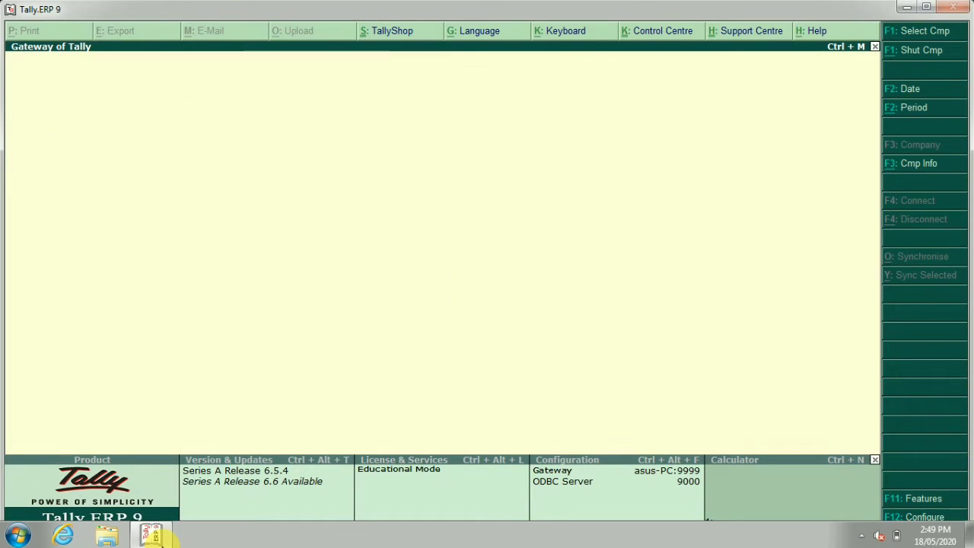
key(Escape)
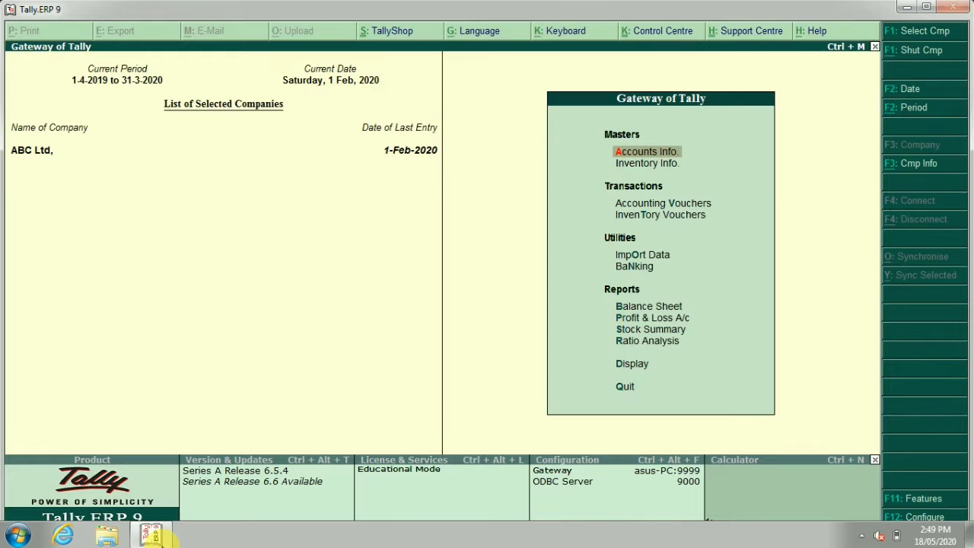
Open the Trial Balance report from the Display reports of the company ABC Ltd.
key(Down)
key(Down)
key(Down)
key(Down)
key(Down)
key(Down)
key(Down)
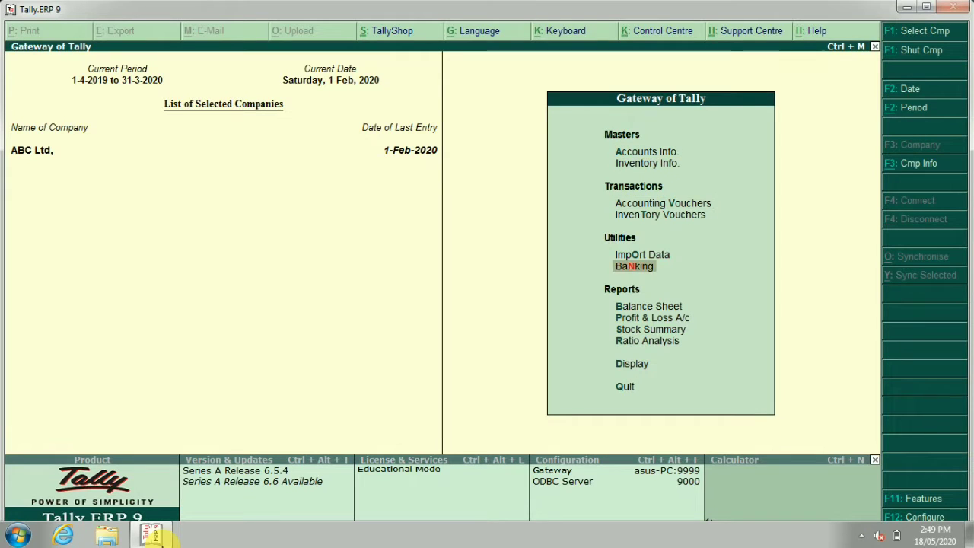
key(Up)
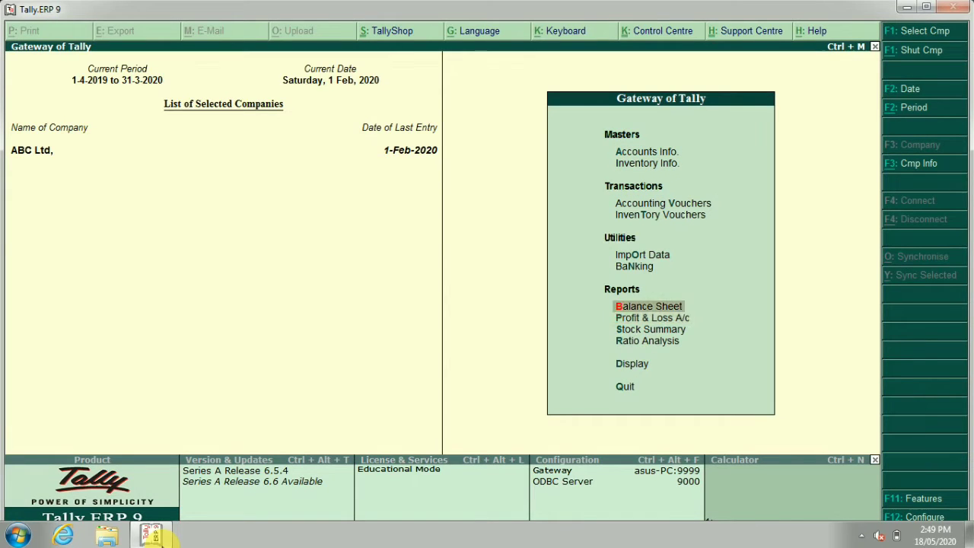
key(Down)
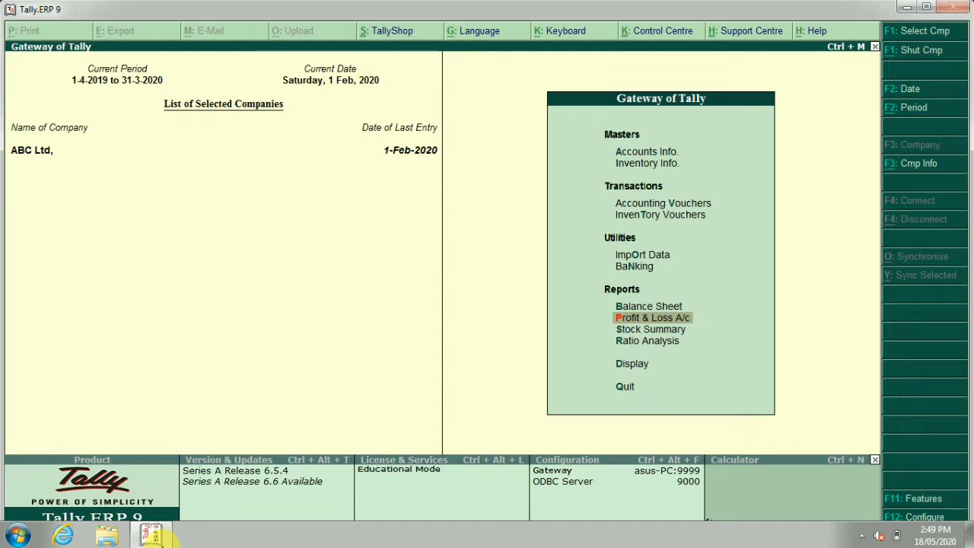
key(Down)
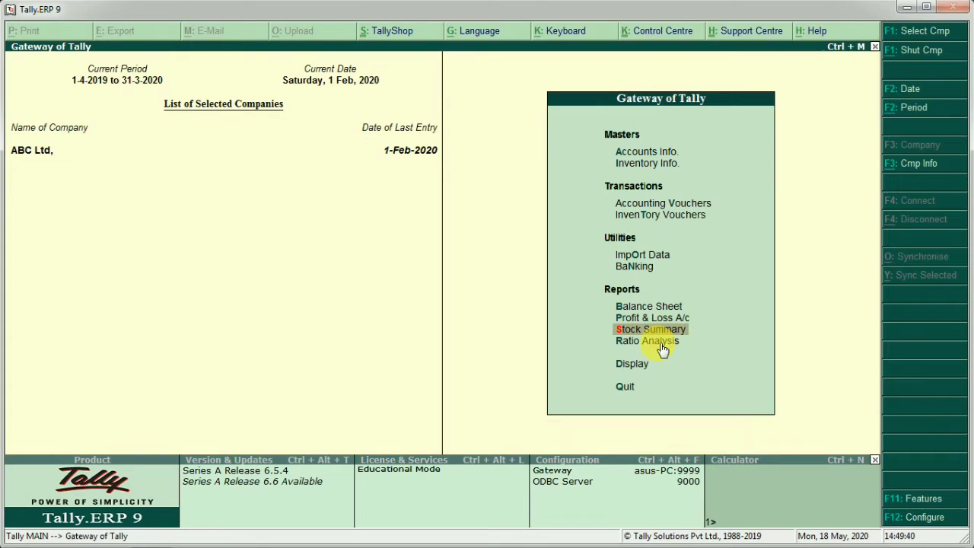
key(Down)
key(Down)
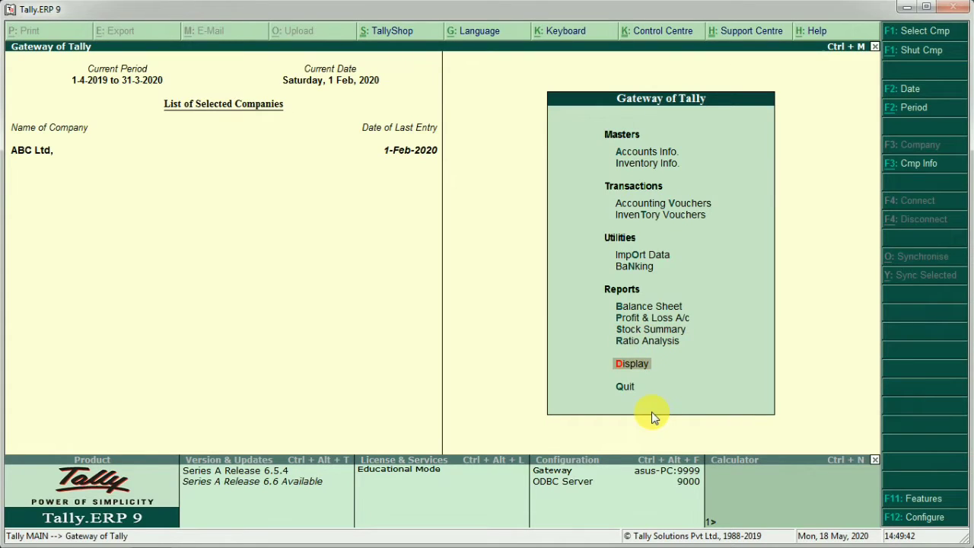
key(Return)
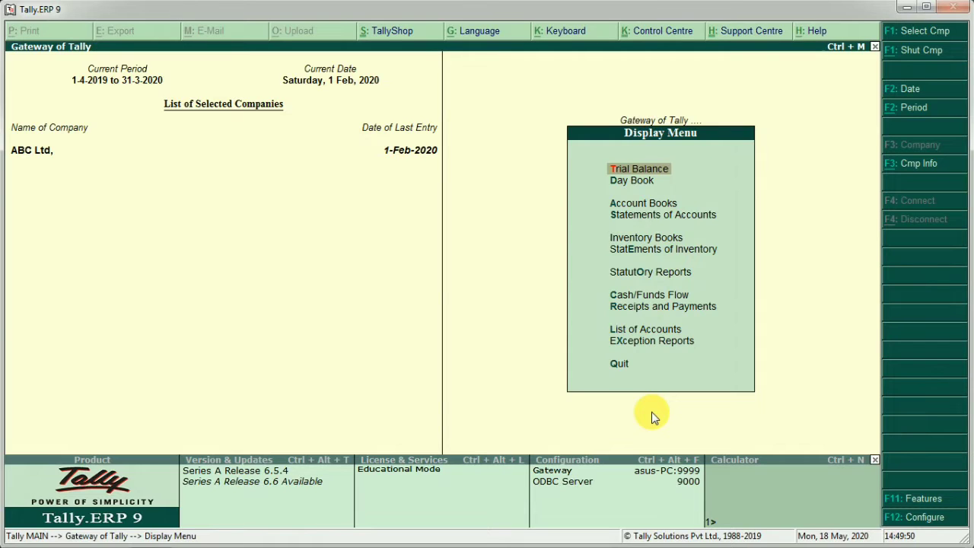
key(Return)
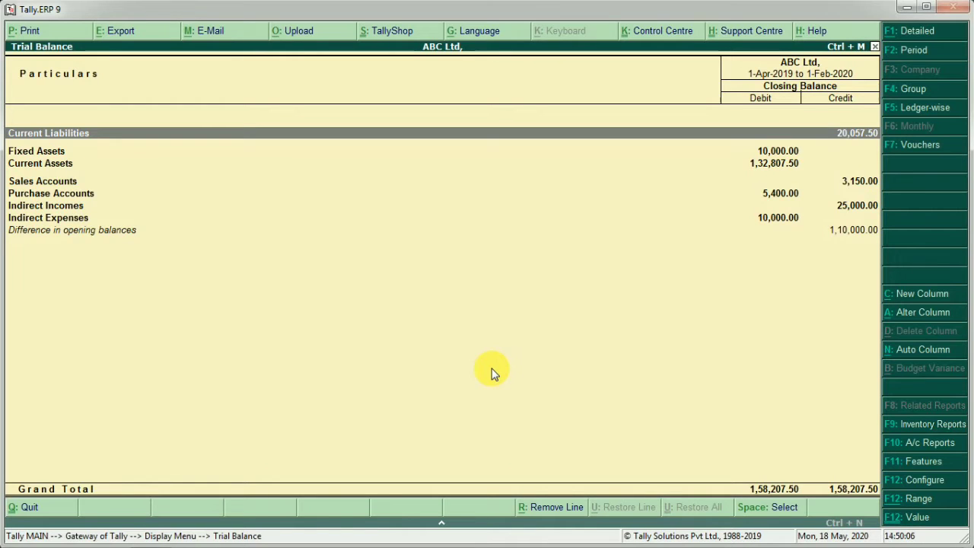
key(F2)
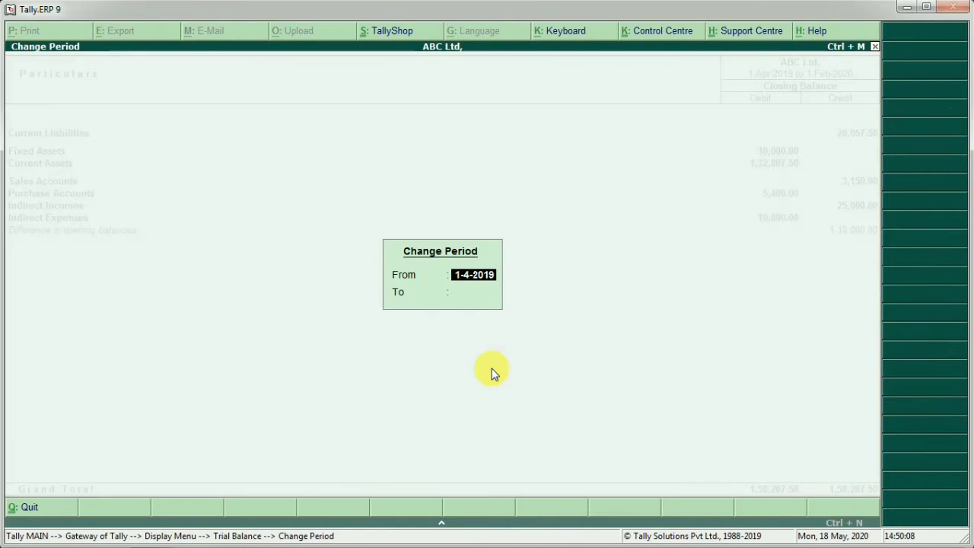
key(BackSpace)
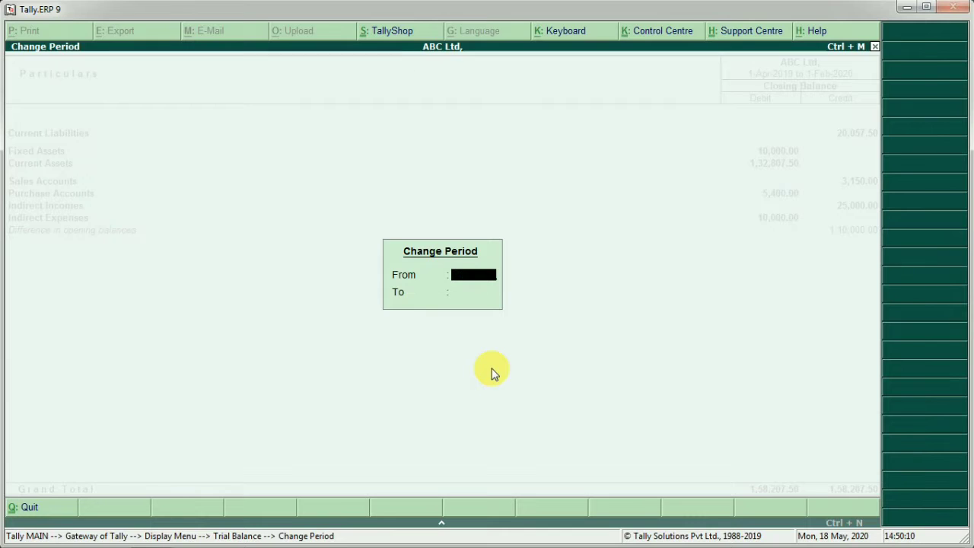
key(Escape)
Show the trial balance in detailed form and go through its groups and ledgers down to Indirect Incomes.
key(alt+F1)
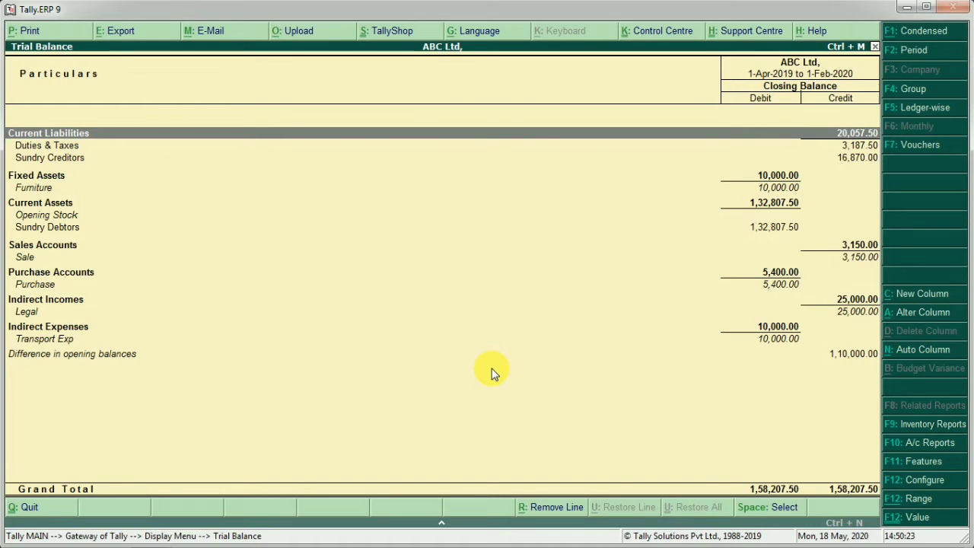
key(Down)
key(Down)
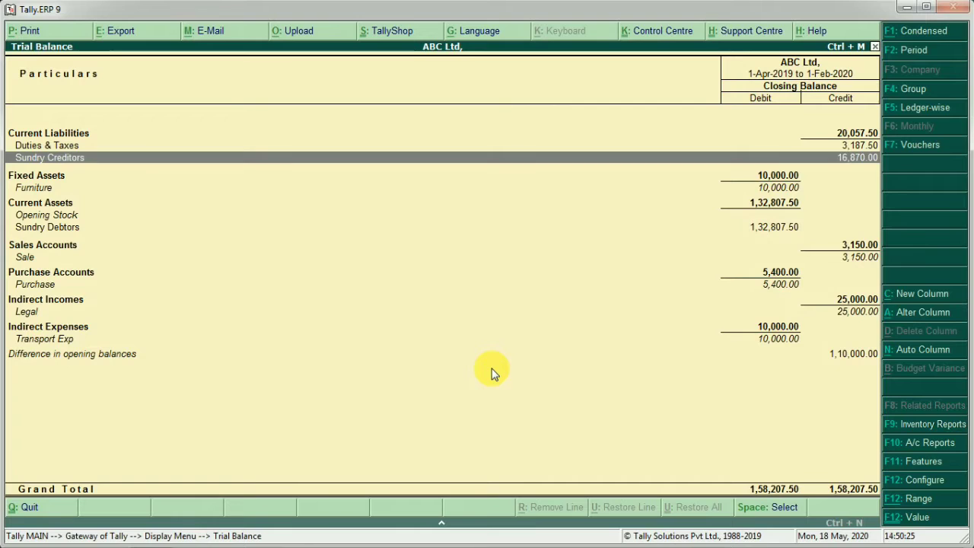
key(Down)
key(Down)
key(Down)
key(Down)
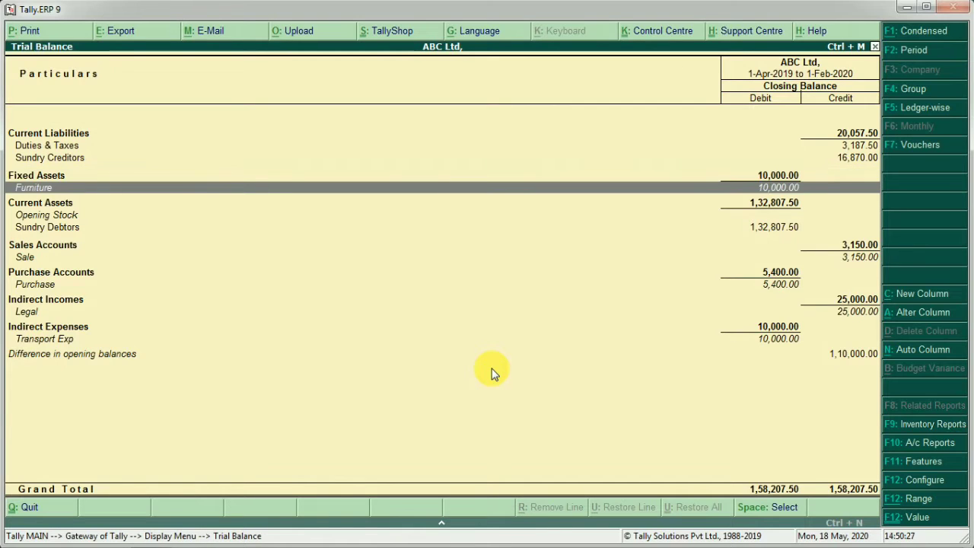
key(Down)
key(Down)
key(Down)
key(Down)
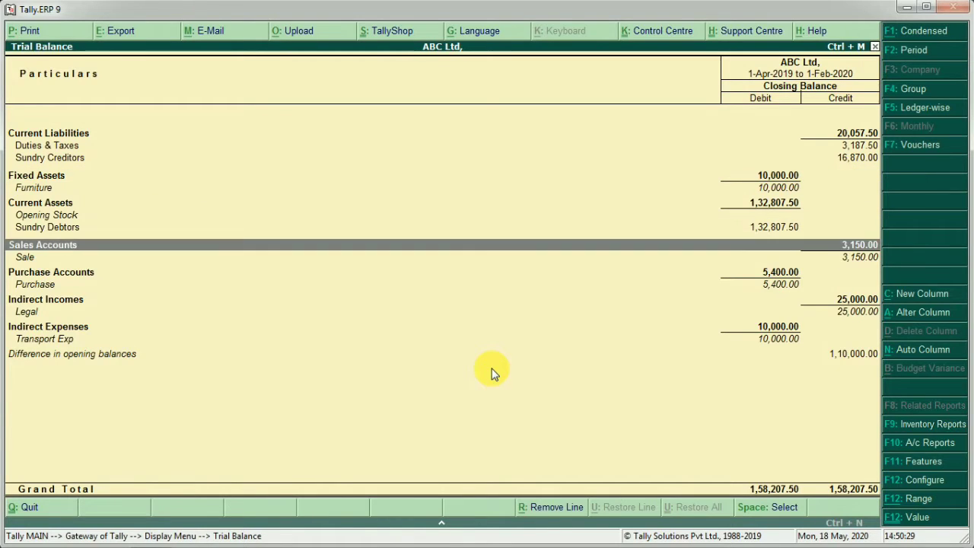
key(Down)
key(Down)
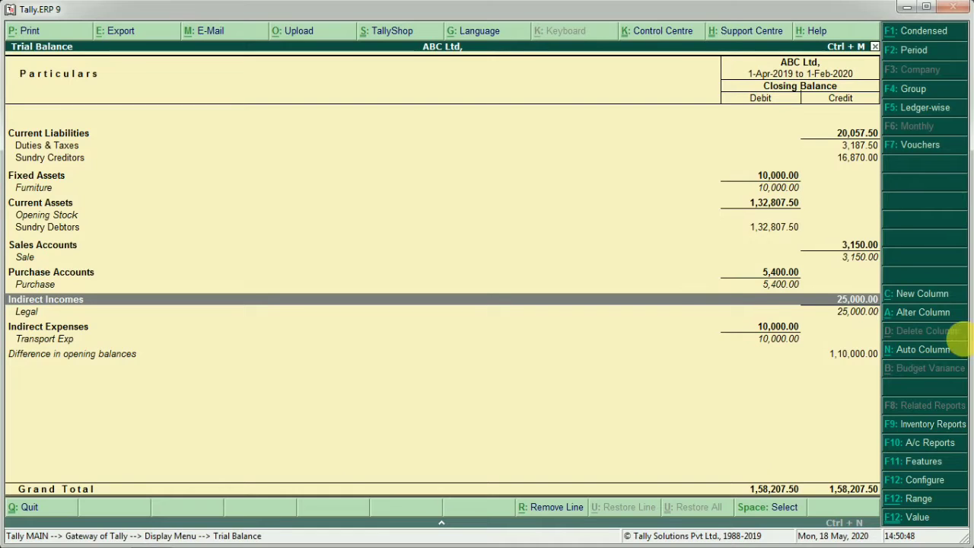
Add a new column to the trial balance starting 1-4-2019, with default stock valuation, actual values and the Primary group.
click(907, 295)
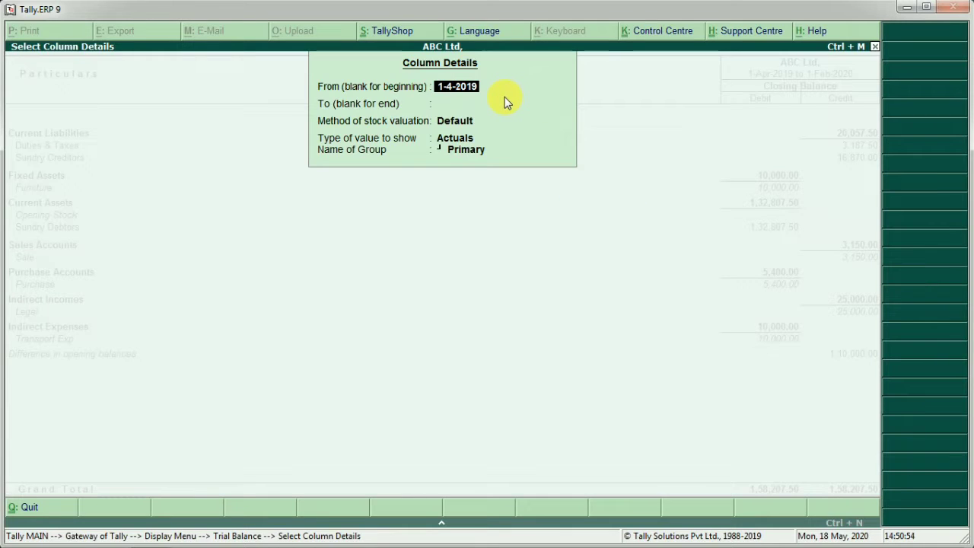
text(1.4.20)
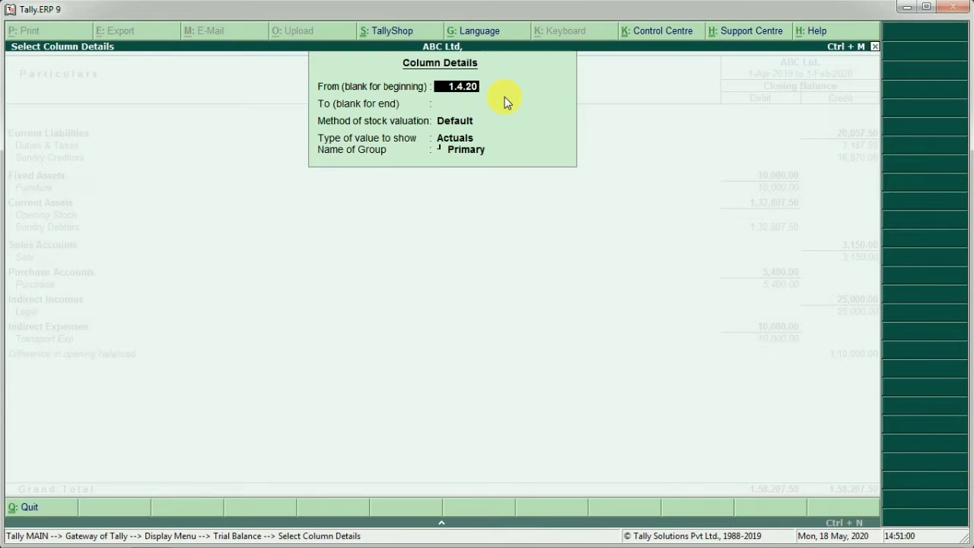
key(BackSpace)
key(BackSpace)
key(BackSpace)
key(BackSpace)
key(BackSpace)
key(BackSpace)
text(1.4.19)
key(Return)
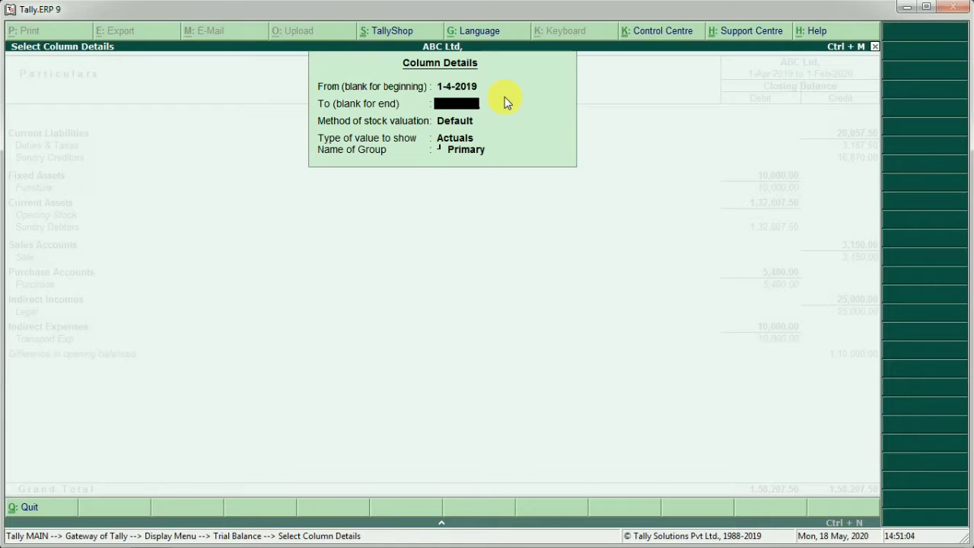
key(Return)
key(Return)
key(Return)
key(Return)
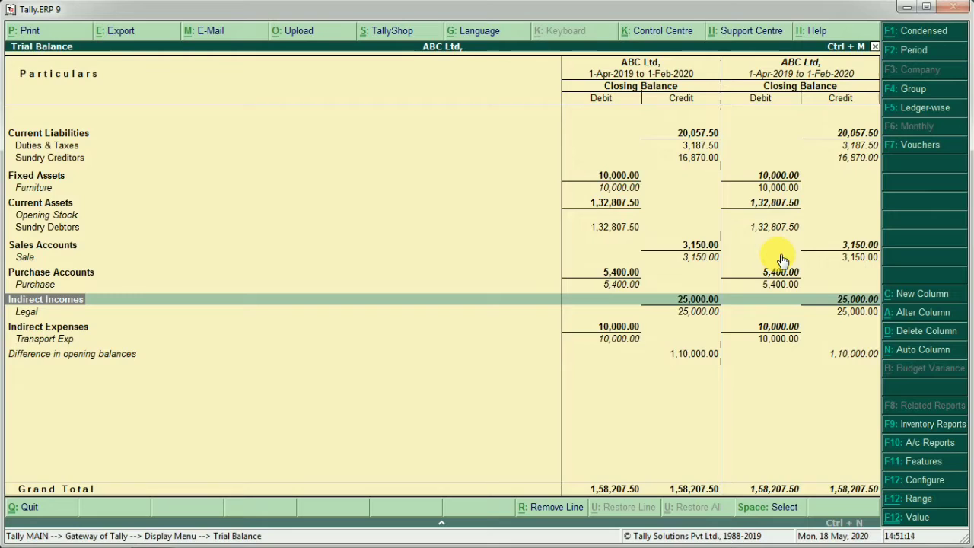
Alter the trial balance column to start on 1-4-2020, keeping its other column details.
click(900, 308)
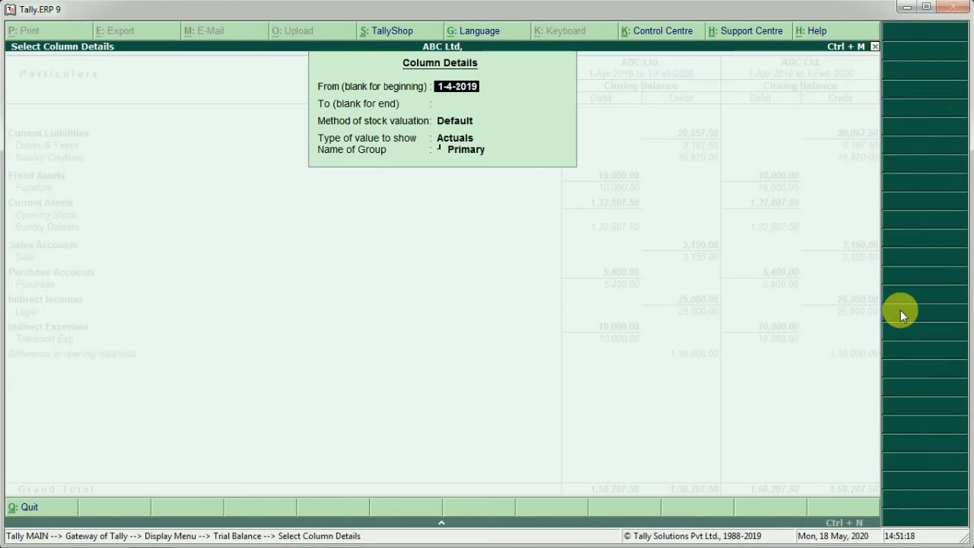
text(1.4)
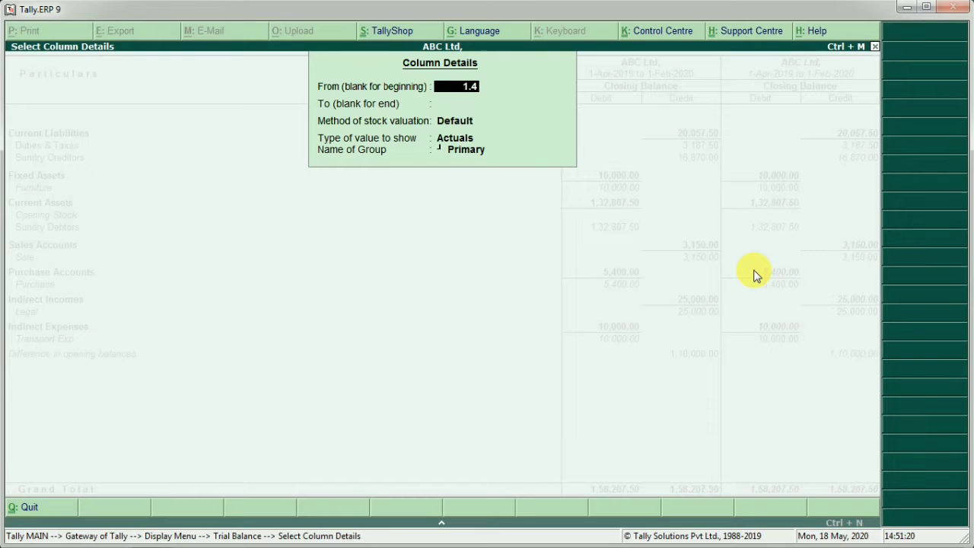
text(.2020)
key(Return)
key(Return)
key(Return)
key(Return)
key(Return)
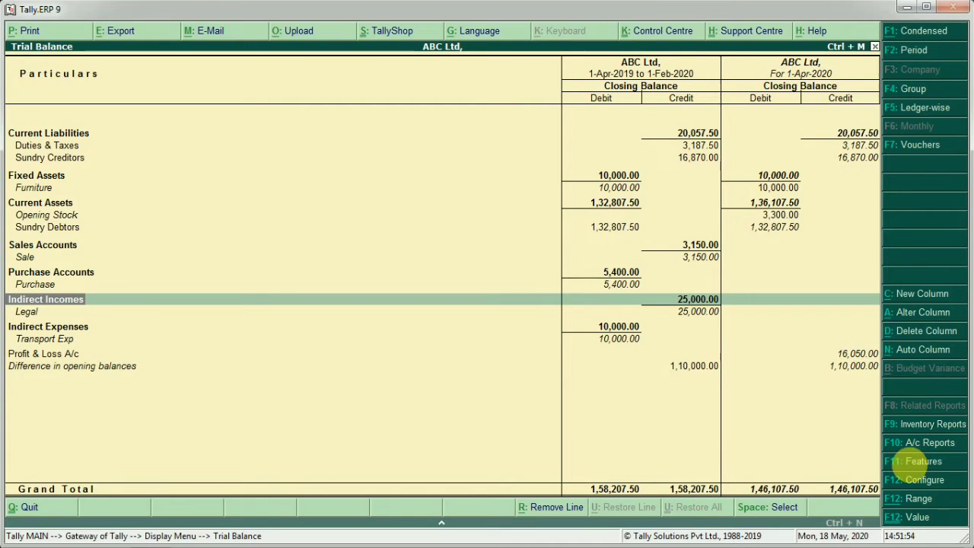
Configure the trial balance to show opening balances, transactions that are not limited to nett, and percentages of totals.
click(909, 479)
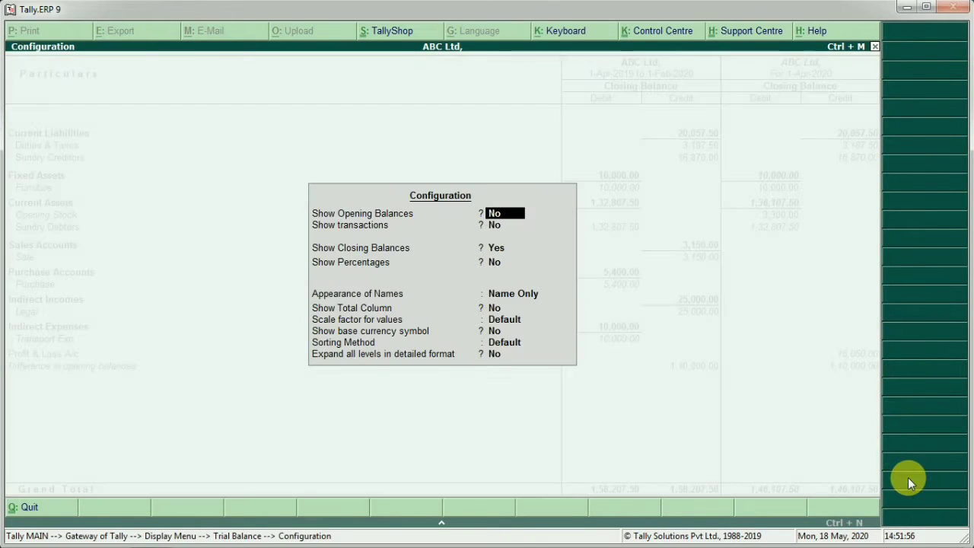
text(y)
key(Return)
text(y)
key(Return)
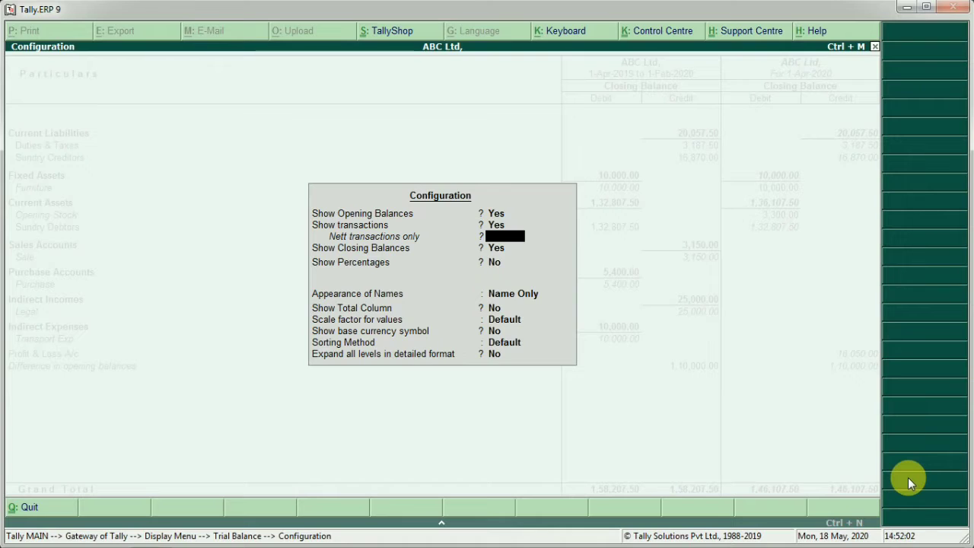
key(Return)
key(Return)
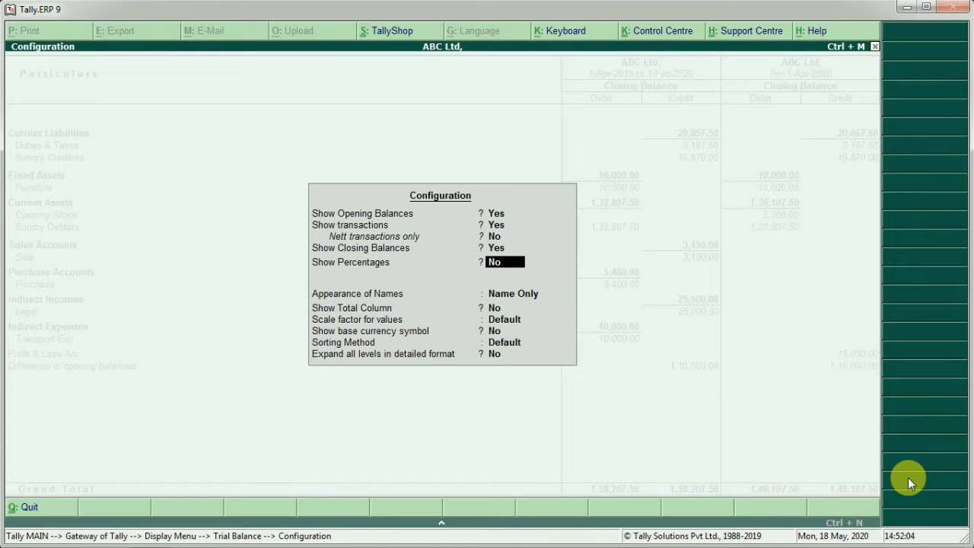
text(y)
key(Return)
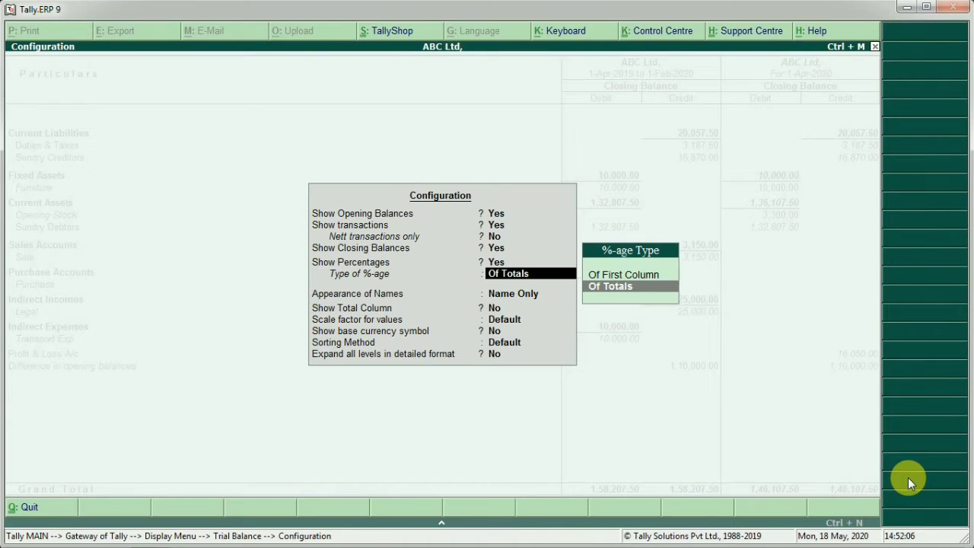
key(ctrl+a)
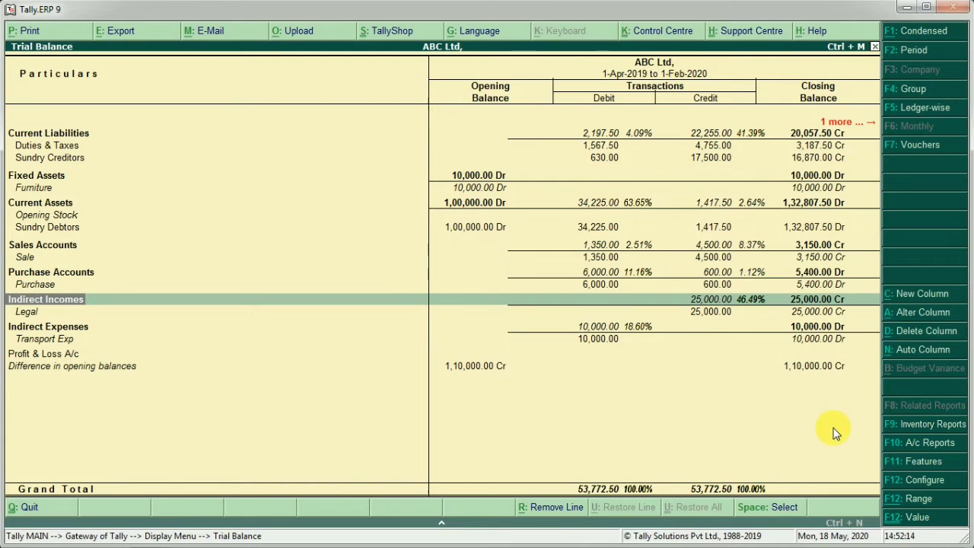
Leave the trial balance and open the Day Book report.
key(Escape)
key(Return)
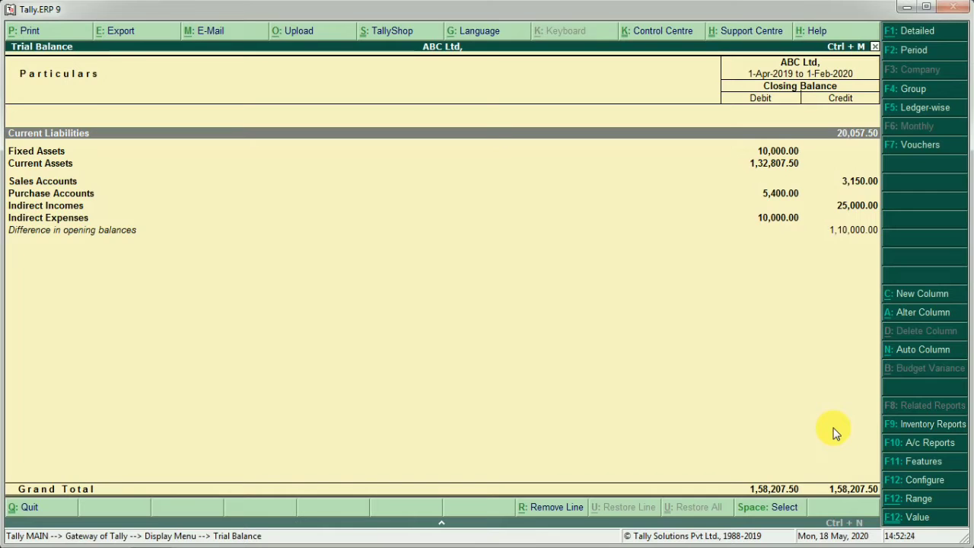
key(Escape)
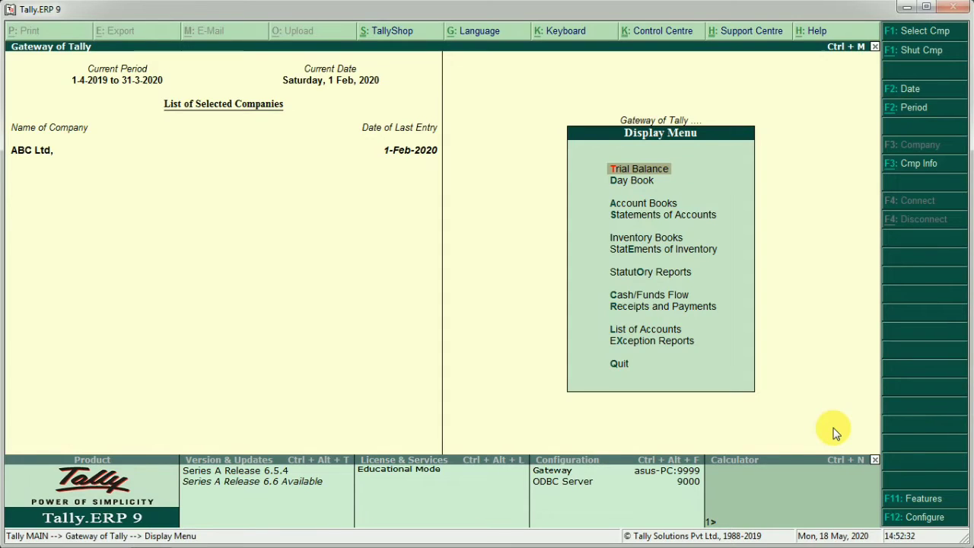
key(Down)
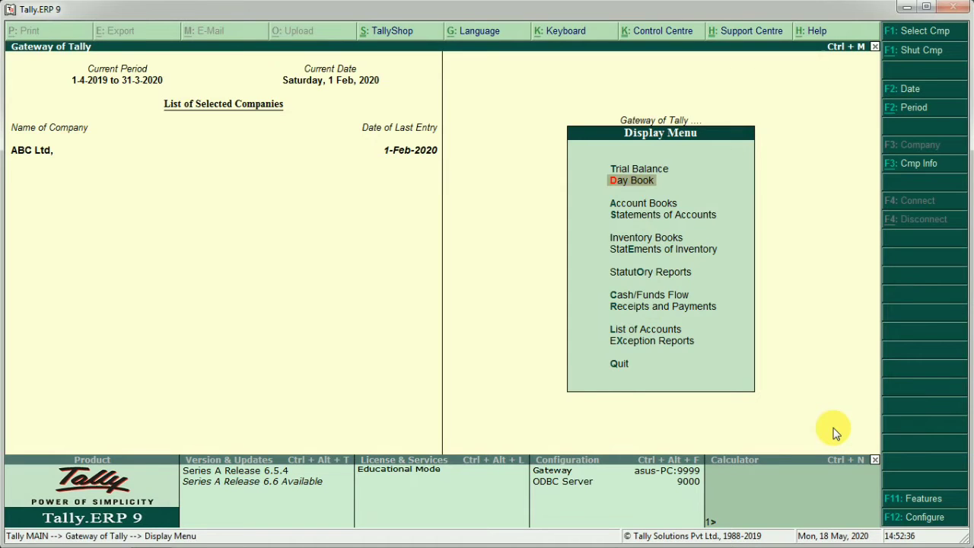
key(Return)
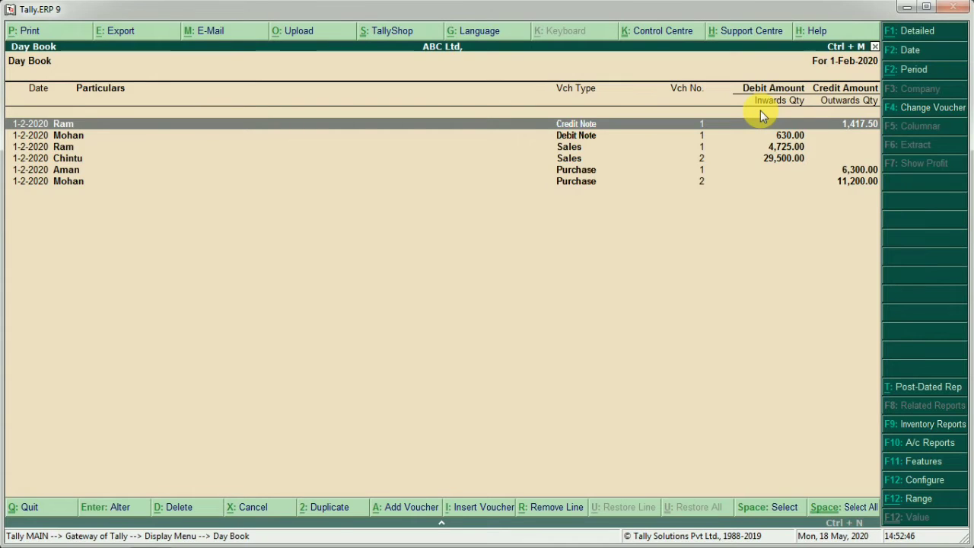
Look at the Day Book's period settings, cancel them unchanged and return to the display reports list.
click(911, 76)
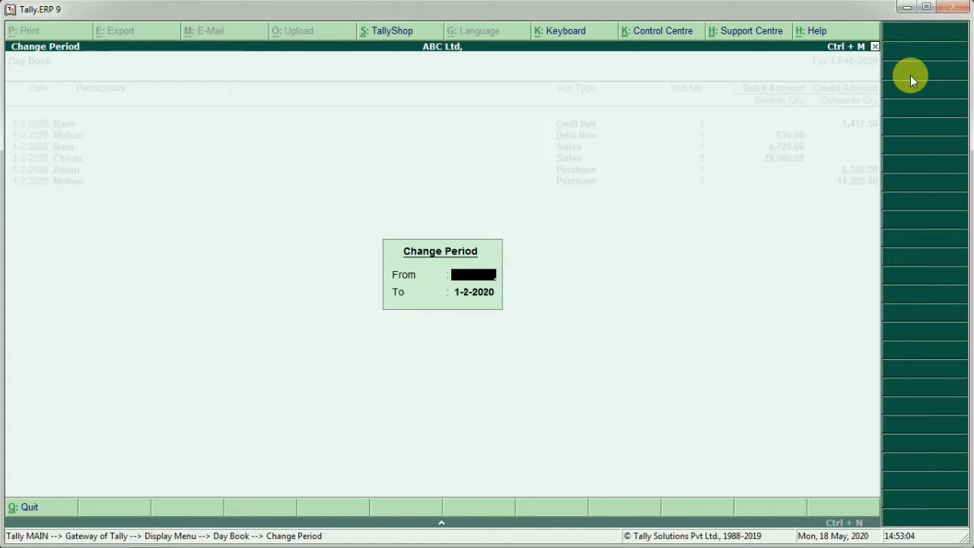
key(Escape)
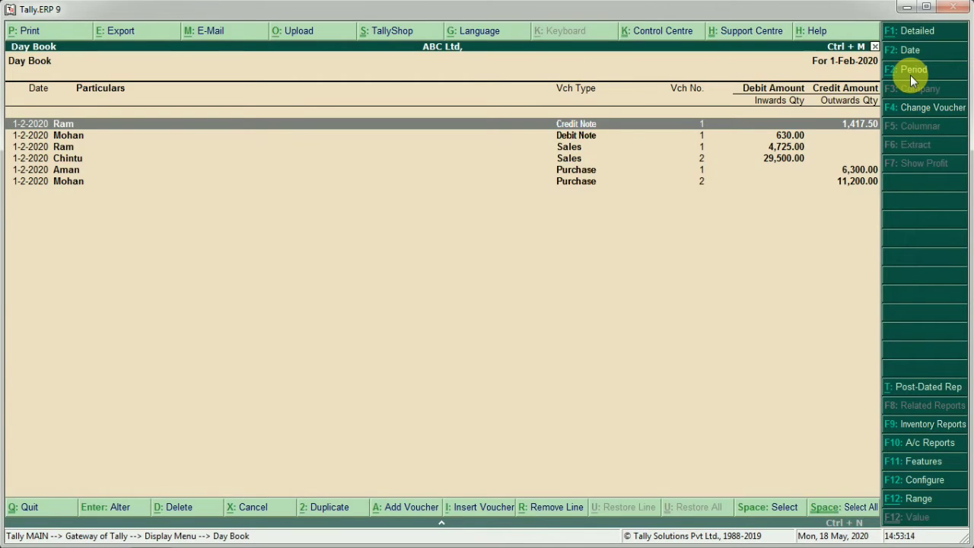
key(Escape)
Open the Account Books group of display reports.
key(Down)
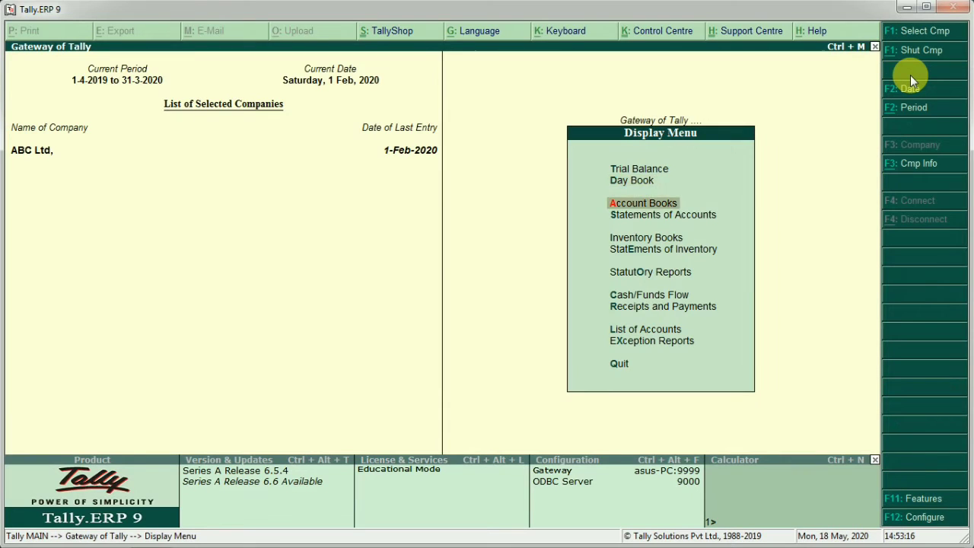
key(Up)
key(Up)
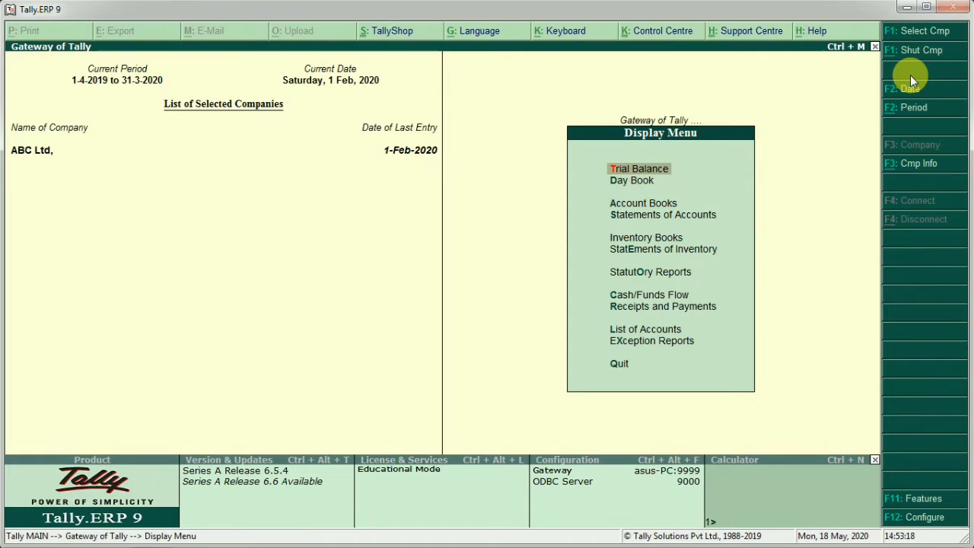
key(Down)
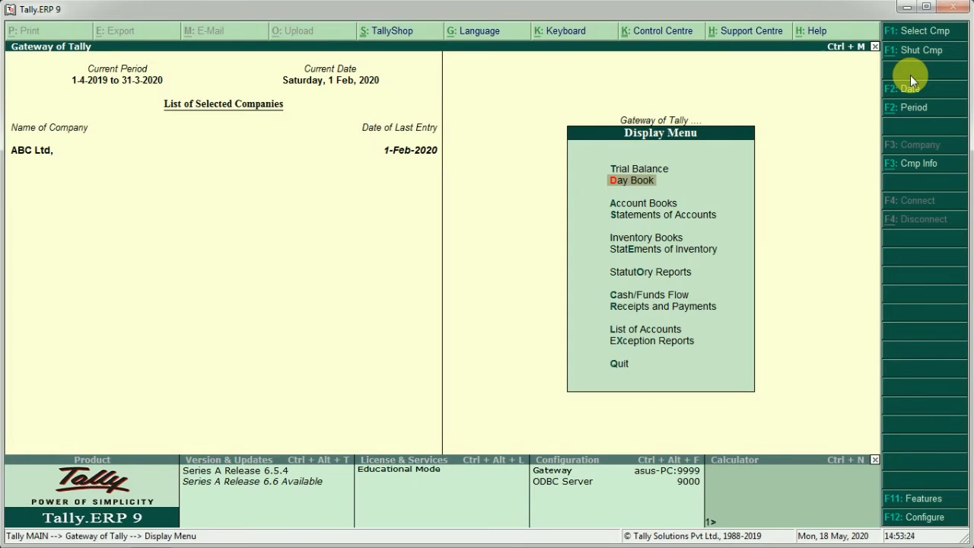
key(Down)
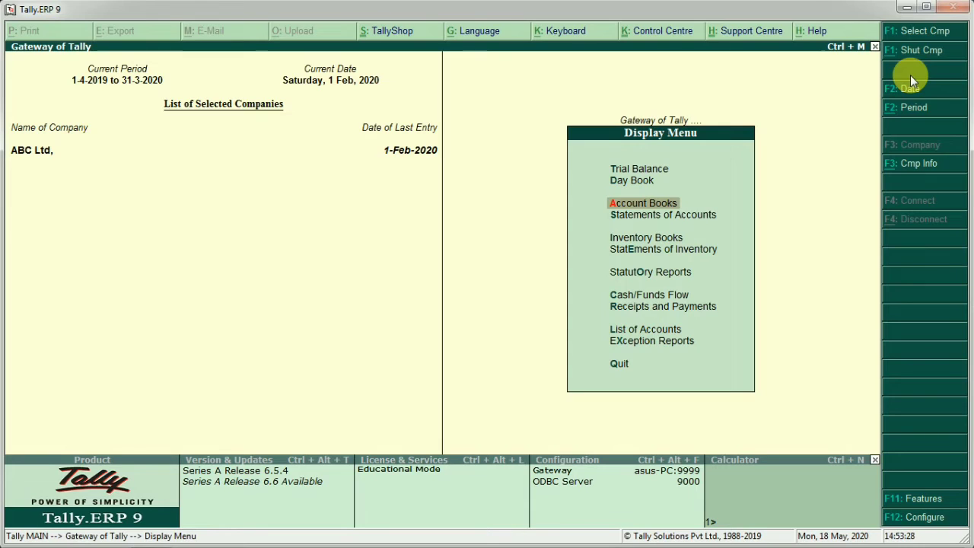
key(Return)
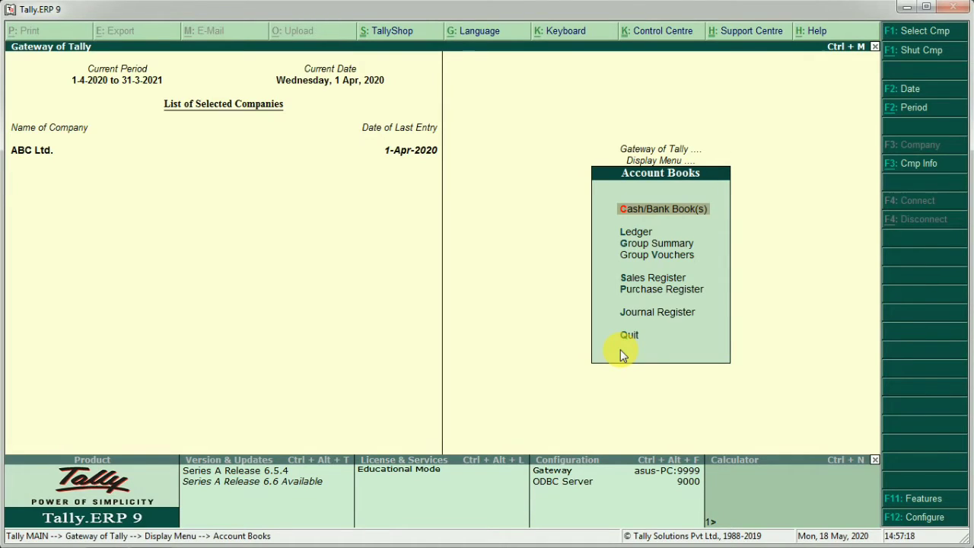
Open the cash and bank books, view the Cash ledger's monthly summary and return to the Cash/Bank Summary.
key(Return)
key(Down)
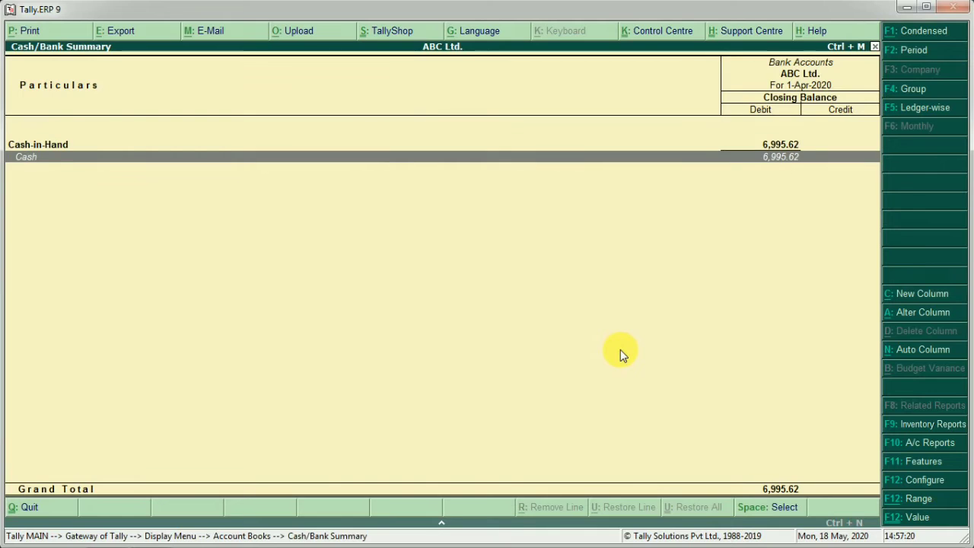
key(Return)
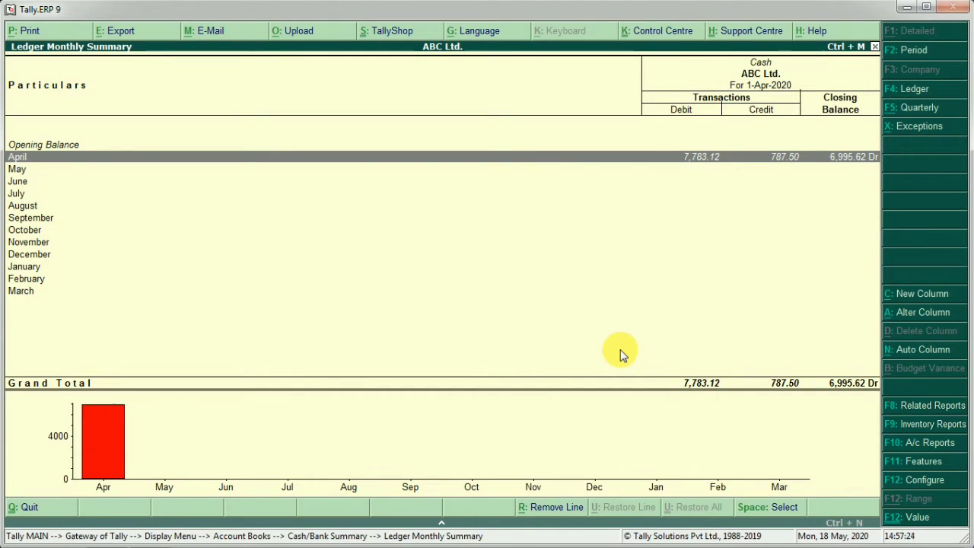
key(Escape)
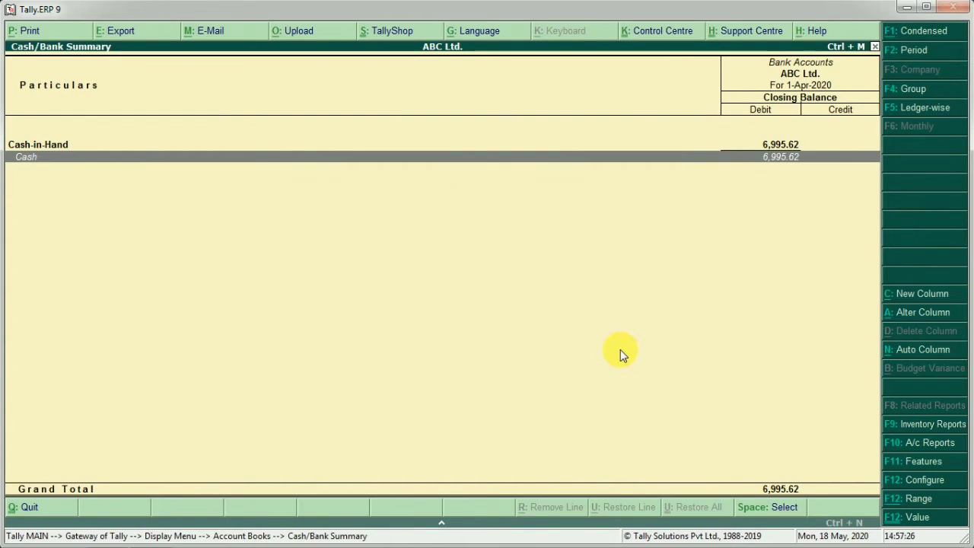
Look at the Cash/Bank Summary's period settings, cancel them and return to Account Books.
key(alt+F2)
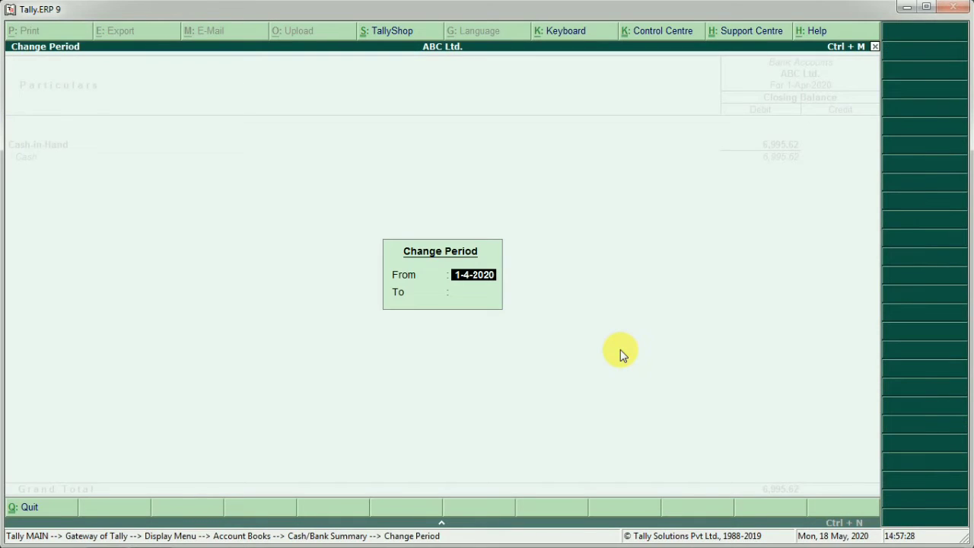
key(BackSpace)
key(Escape)
key(Escape)
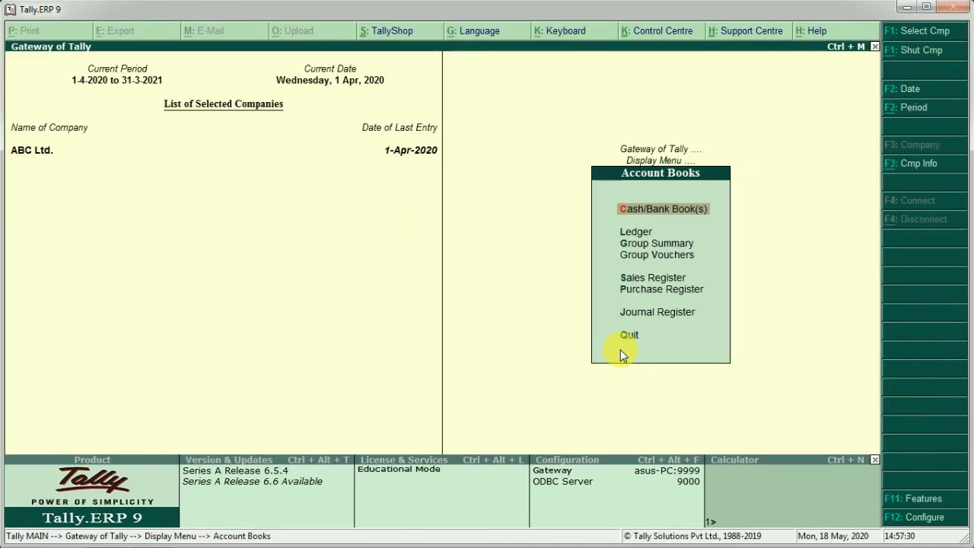
Open the ledger vouchers report for the party ledger listed between Discount and Packing Charges.
key(Down)
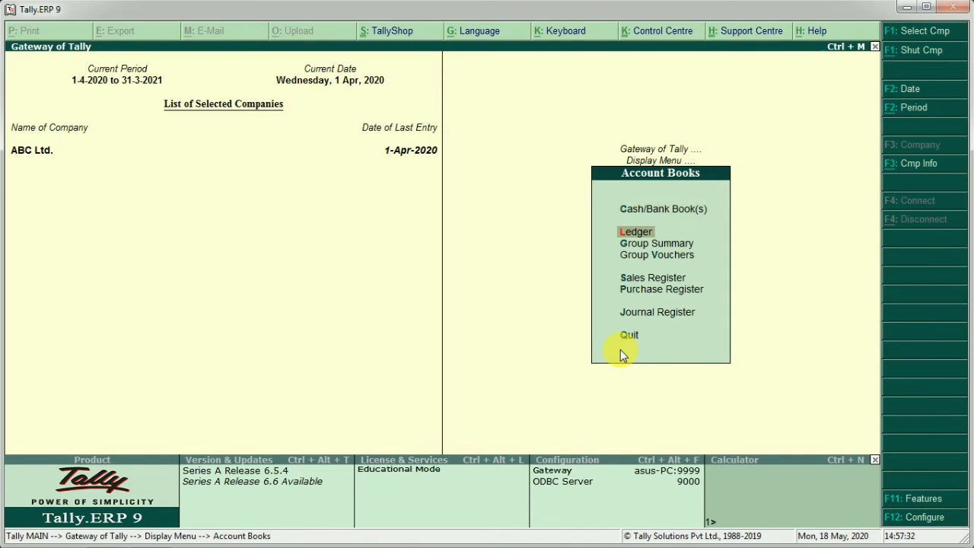
key(Return)
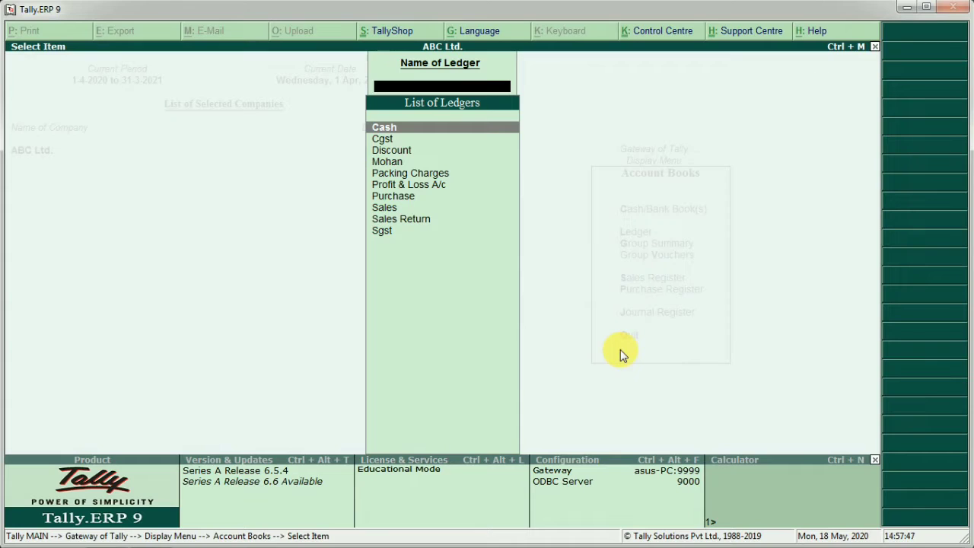
key(Down)
key(Down)
key(Down)
key(Up)
key(Up)
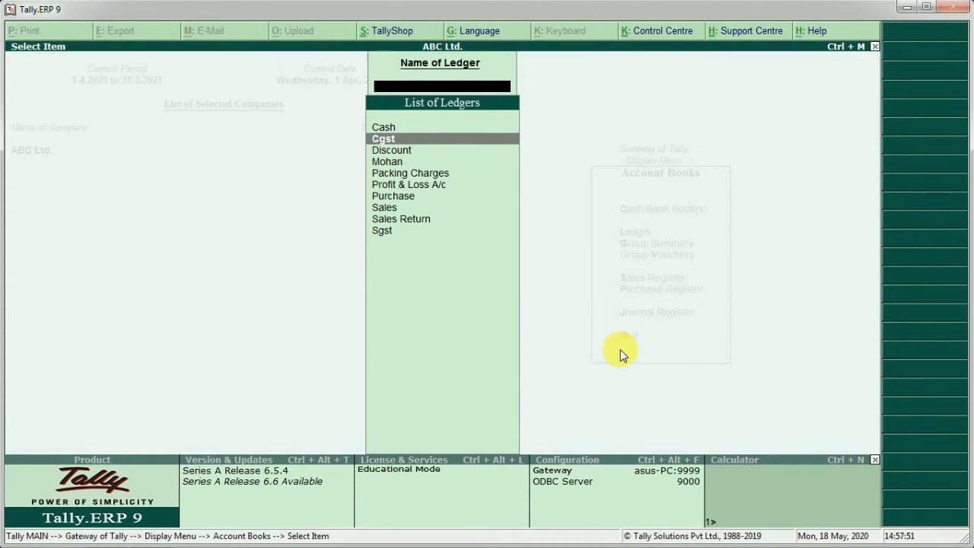
key(Down)
key(Down)
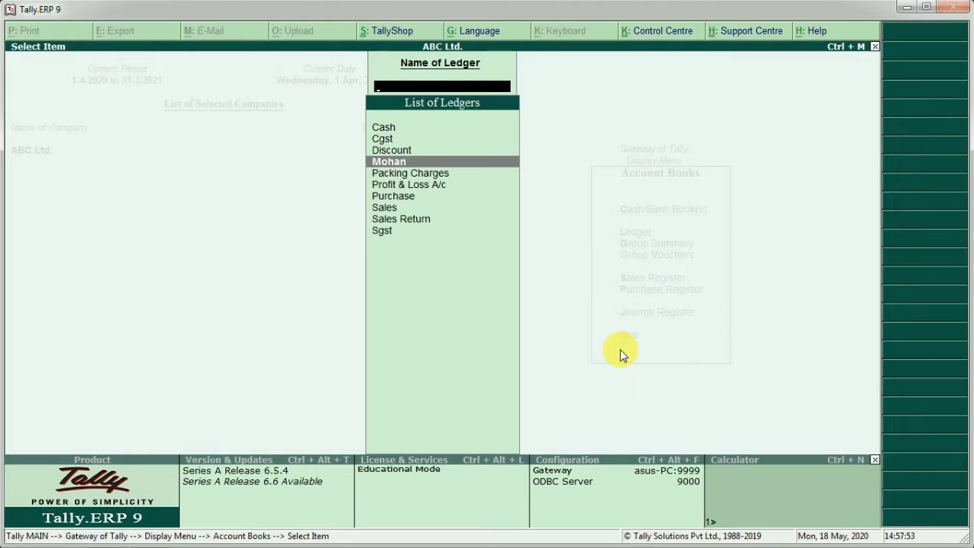
key(Down)
key(Down)
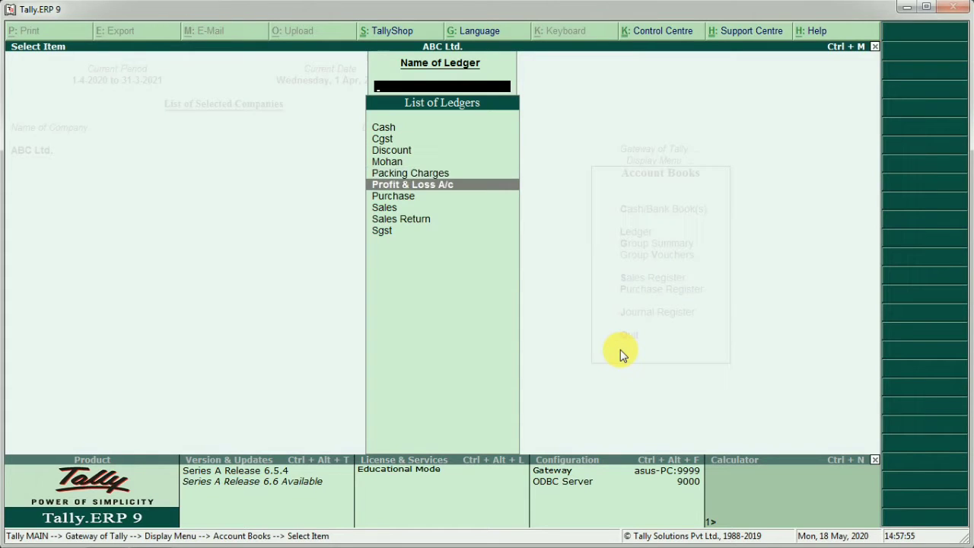
key(Up)
key(Up)
key(Return)
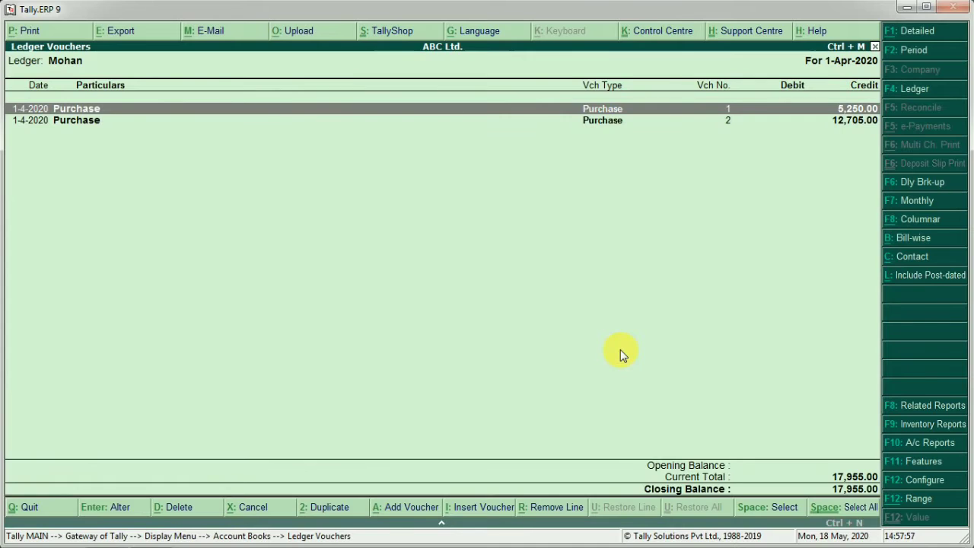
Clear the start date of the ledger vouchers' period and accept the period settings.
key(F2)
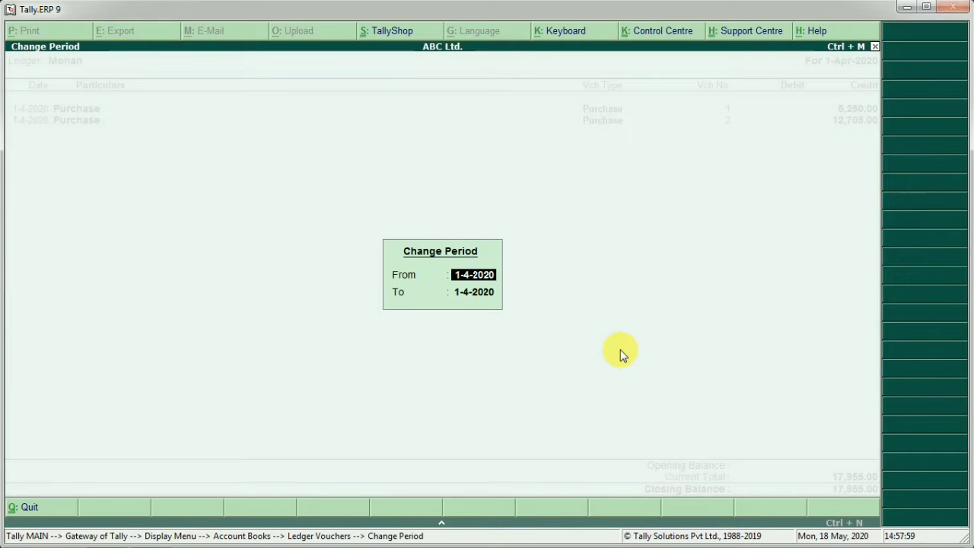
key(BackSpace)
key(Return)
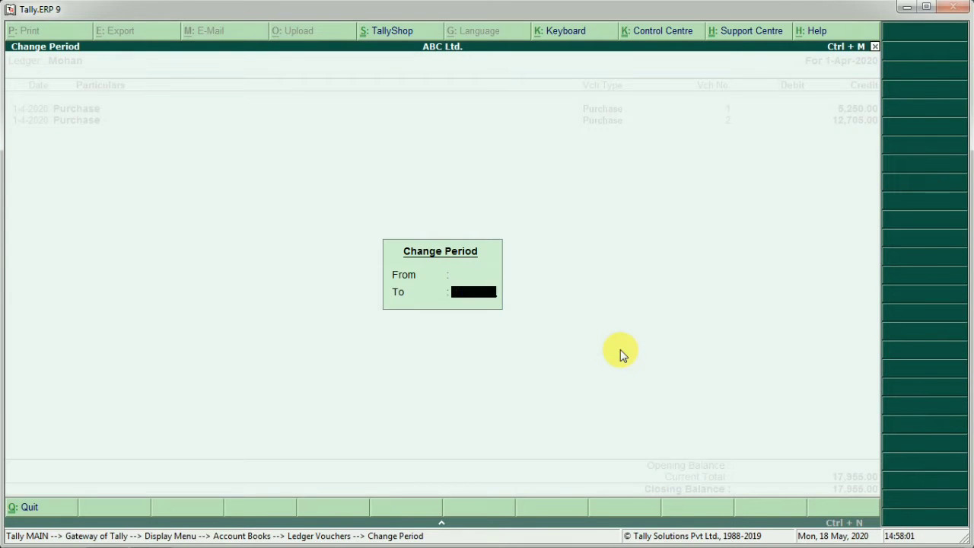
key(Return)
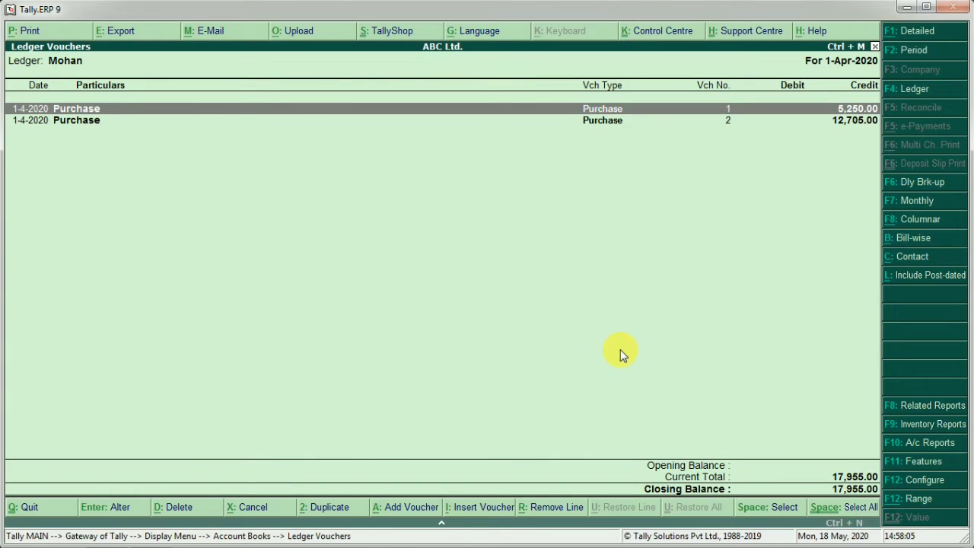
Show the ledger vouchers in detailed form and return to Account Books.
key(alt+F1)
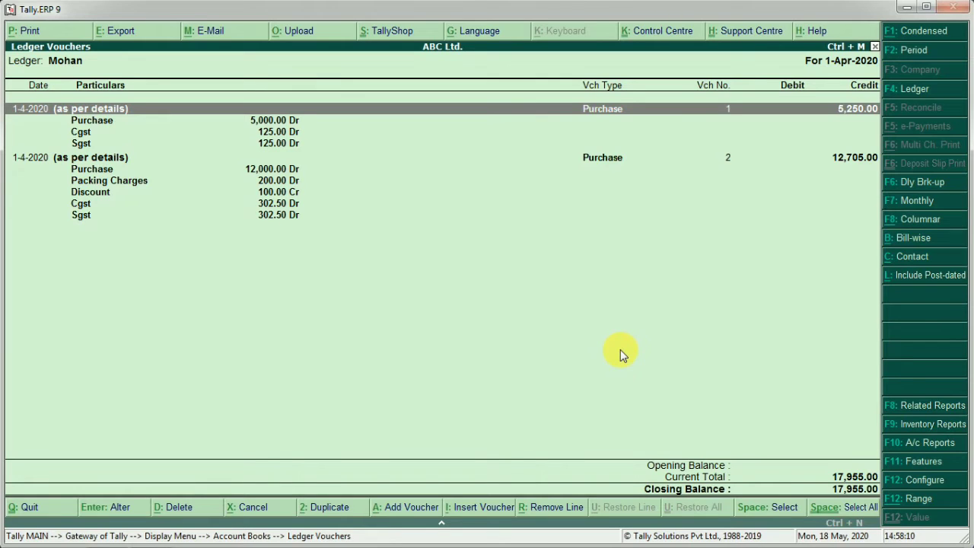
key(Escape)
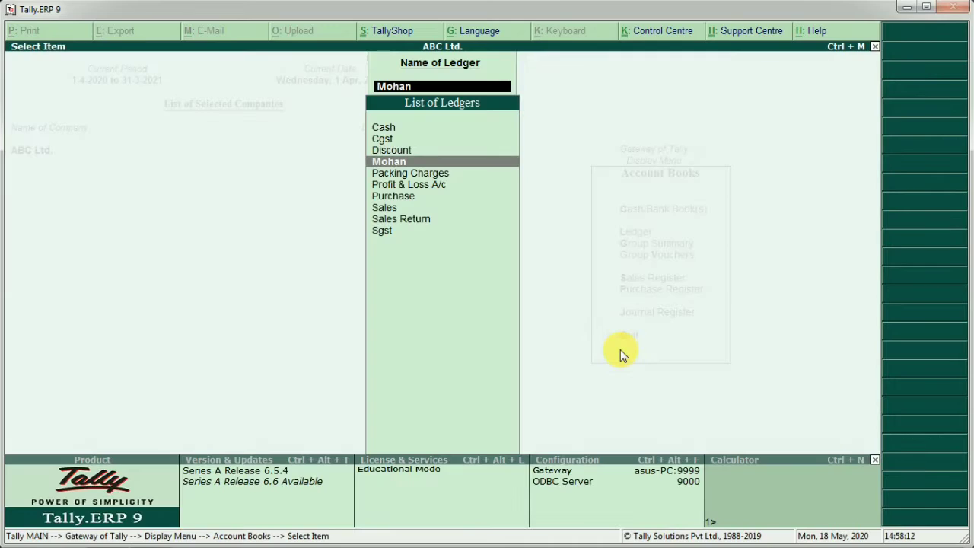
key(Escape)
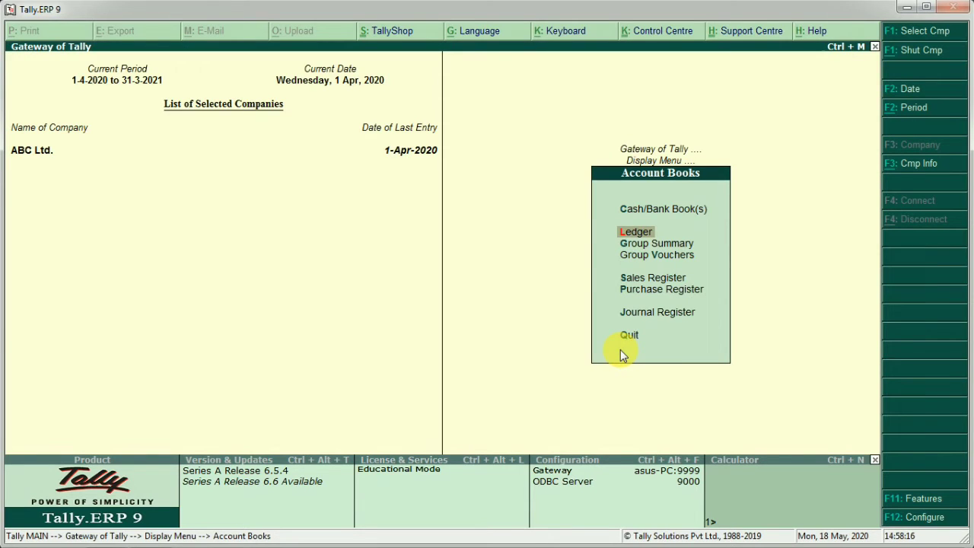
Open the Group Summary report for the Sundry Creditors group.
key(Down)
key(Return)
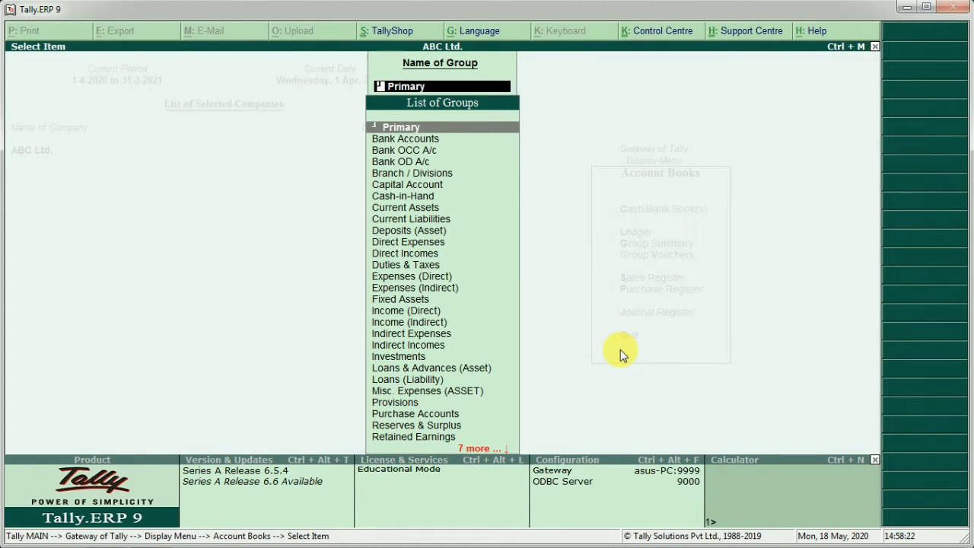
key(End)
key(BackSpace)
key(BackSpace)
key(BackSpace)
key(BackSpace)
key(BackSpace)
key(BackSpace)
key(BackSpace)
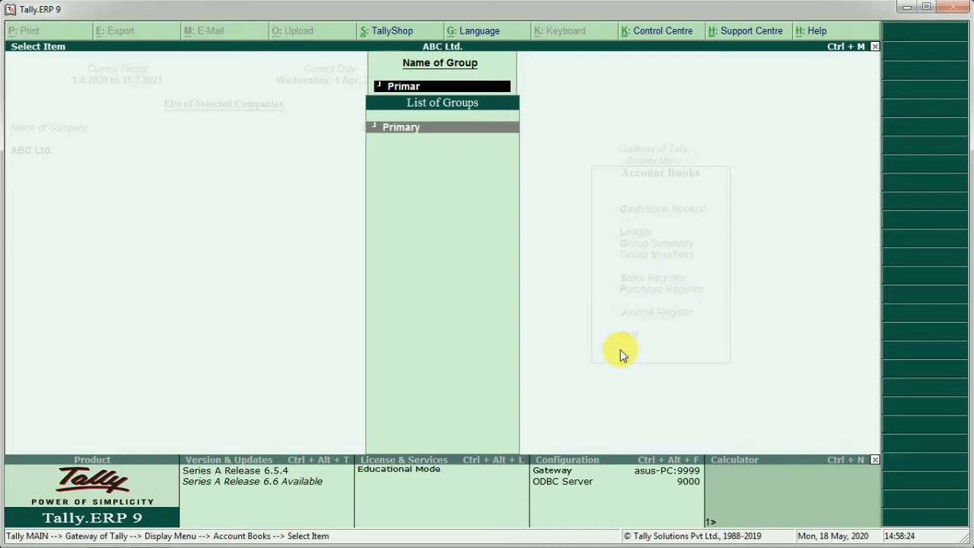
text(S)
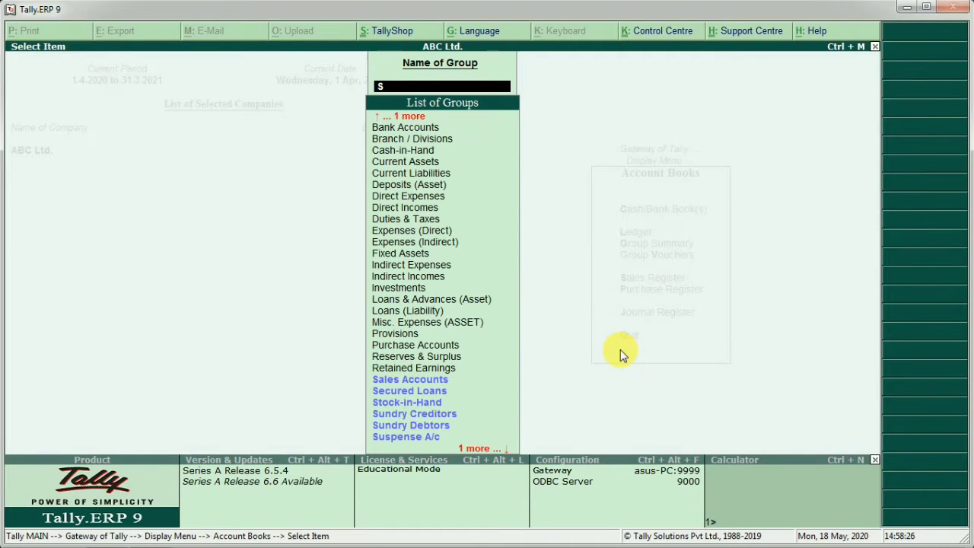
text(u)
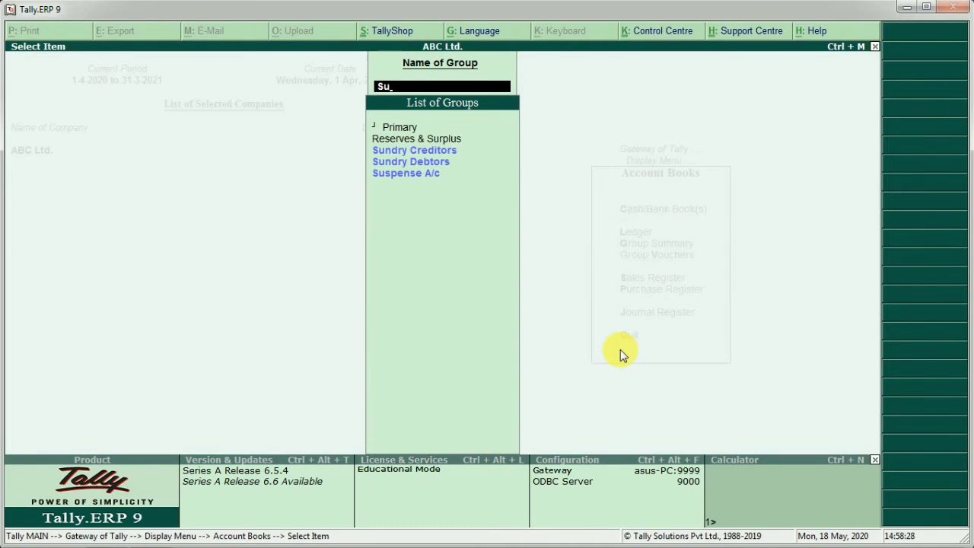
key(Down)
key(Down)
key(Return)
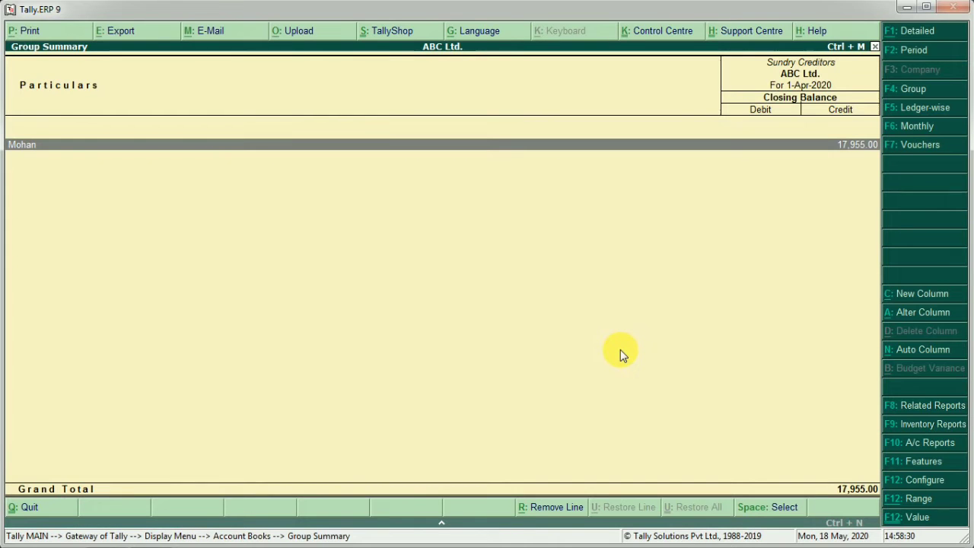
Switch the Group Summary report to the Sundry Debtors group.
key(Escape)
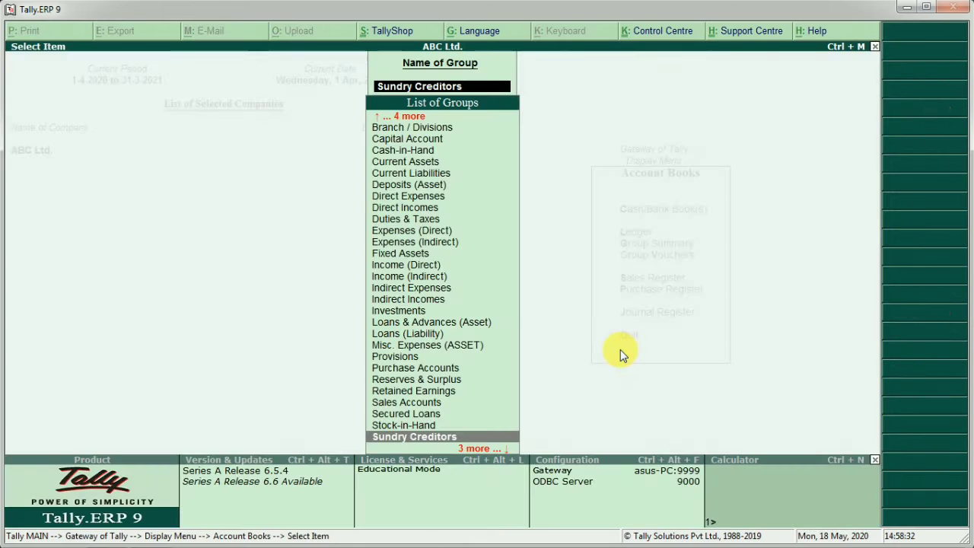
key(Down)
key(Return)
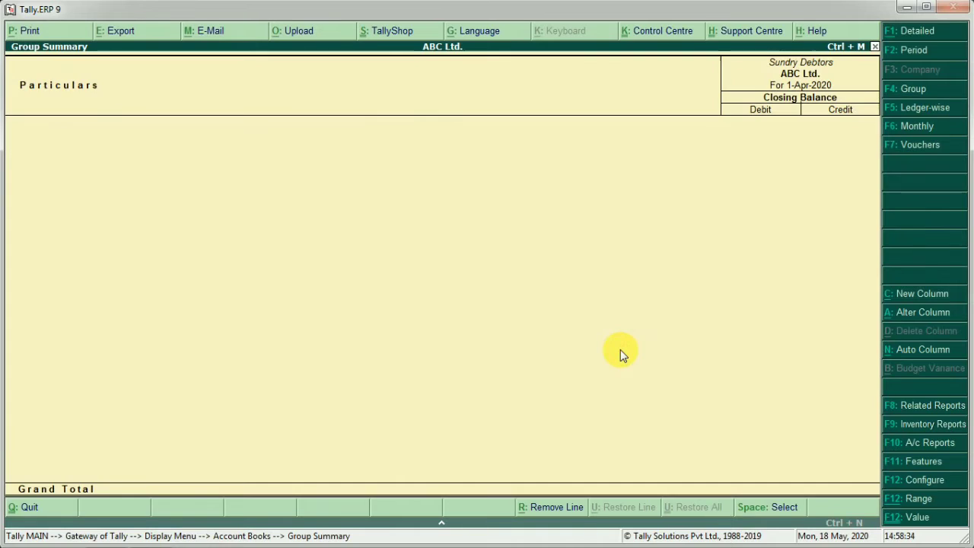
Leave the Group Summary, look at the list of groups for Group Vouchers and return to Account Books.
key(Escape)
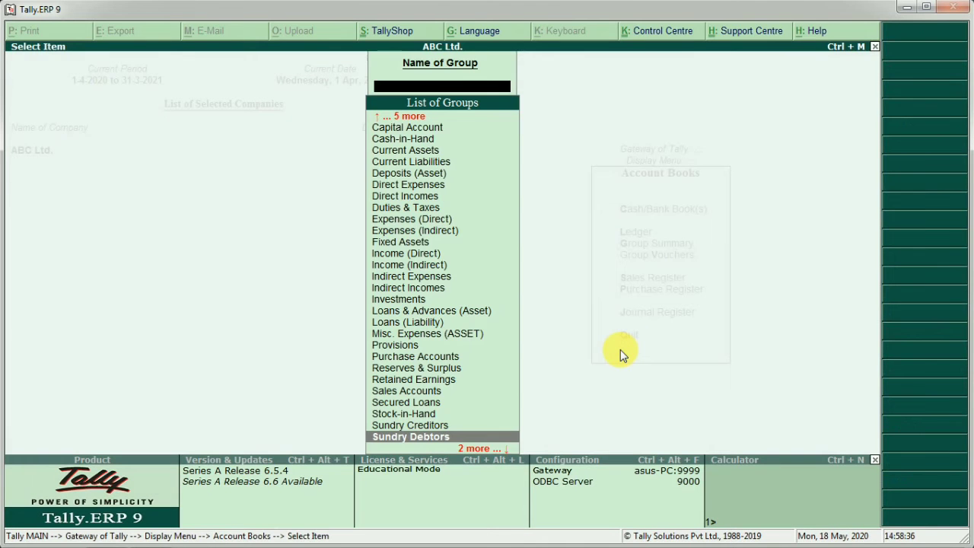
key(Escape)
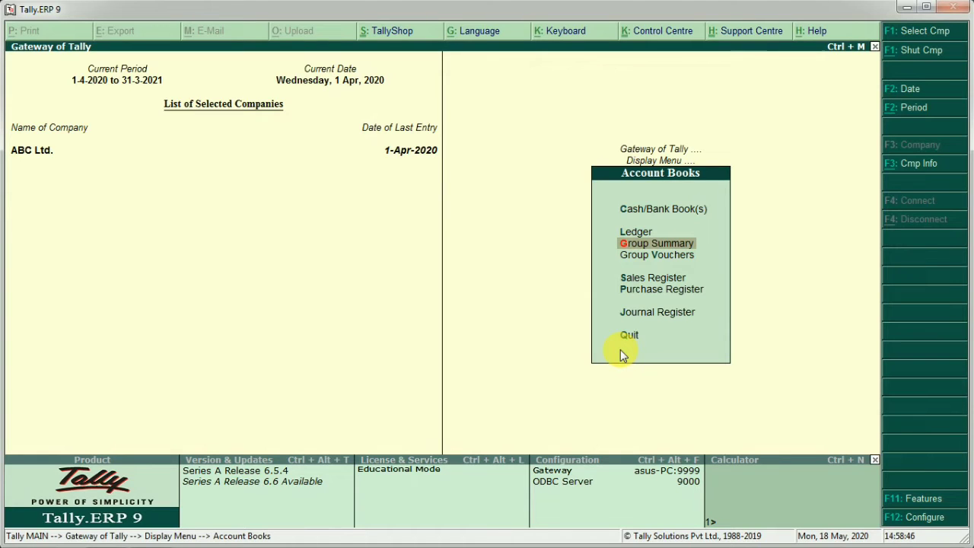
key(Down)
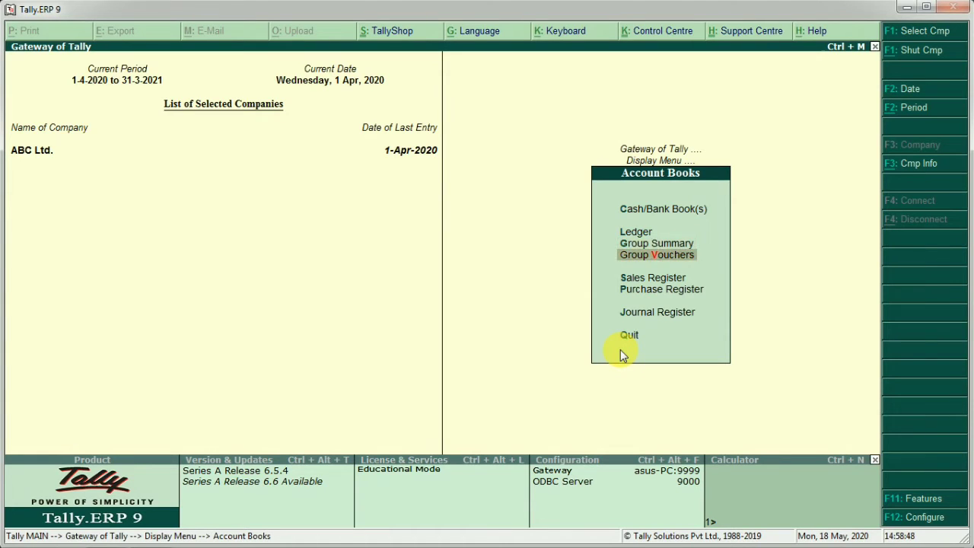
key(Return)
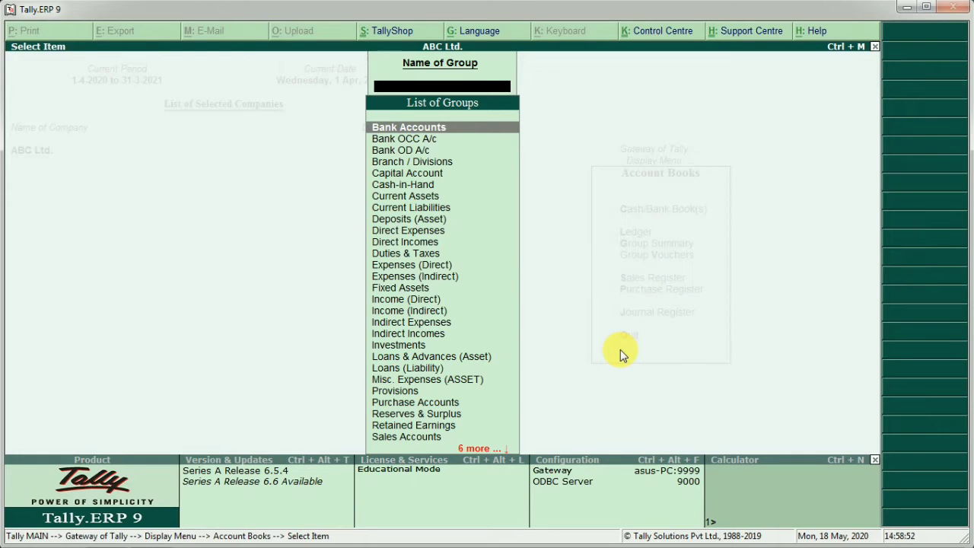
key(Escape)
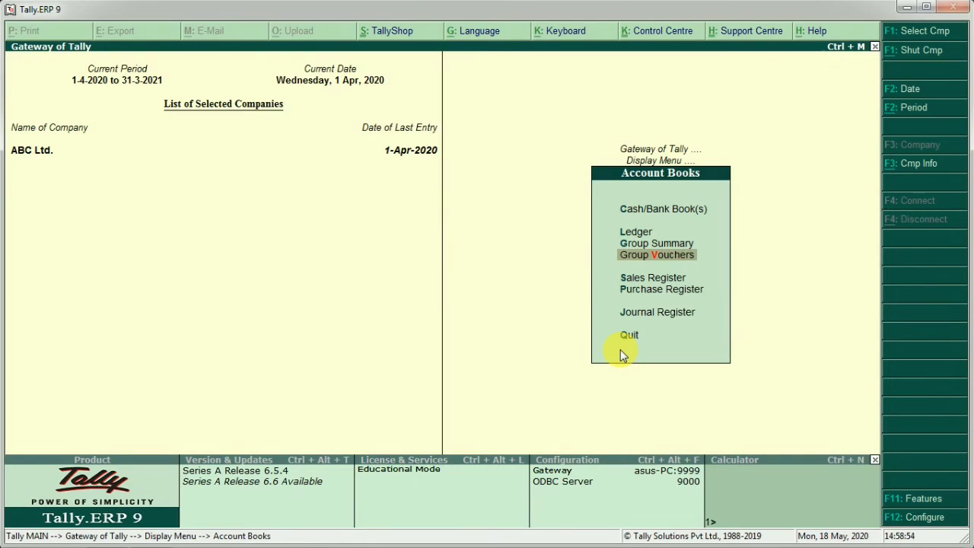
Open the Sales Register's April voucher list and show it as a columnar register with the existing column settings.
key(Down)
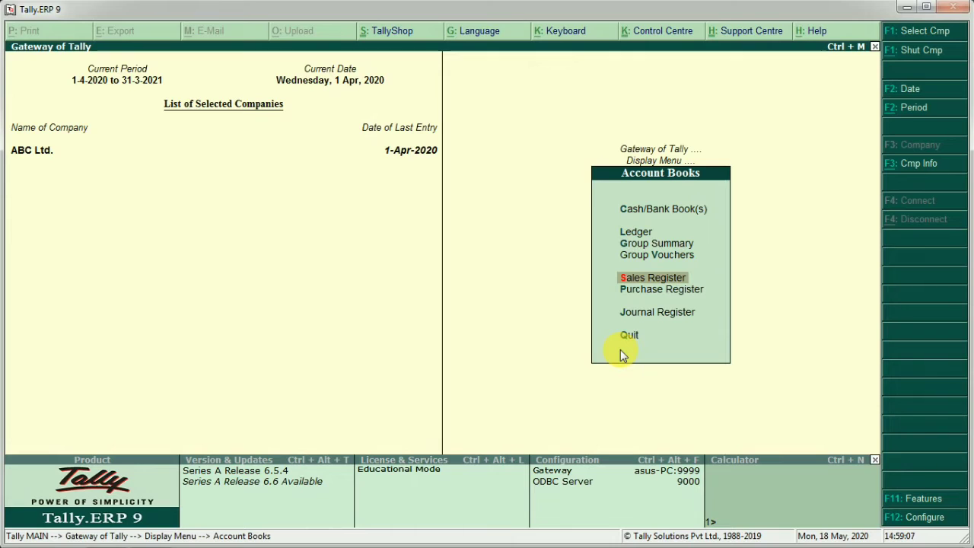
key(Return)
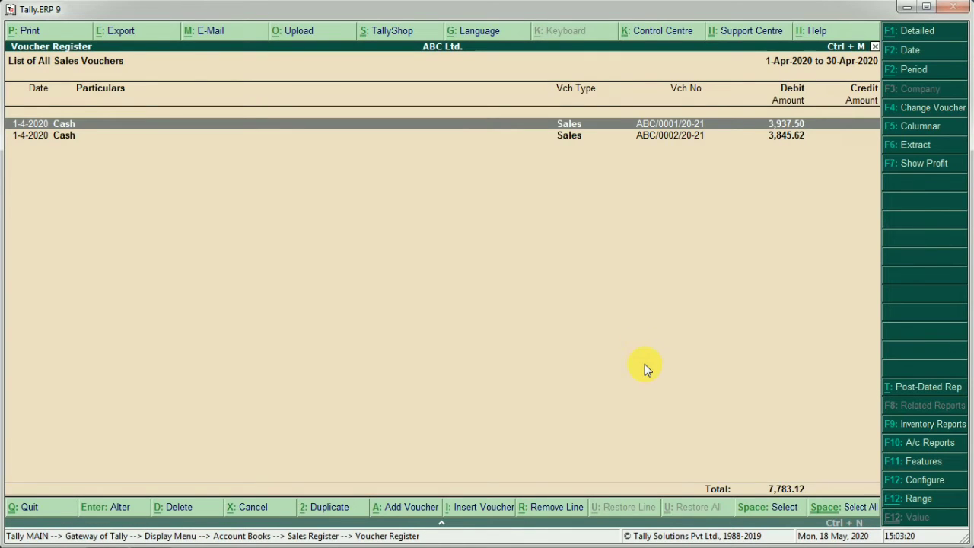
click(916, 481)
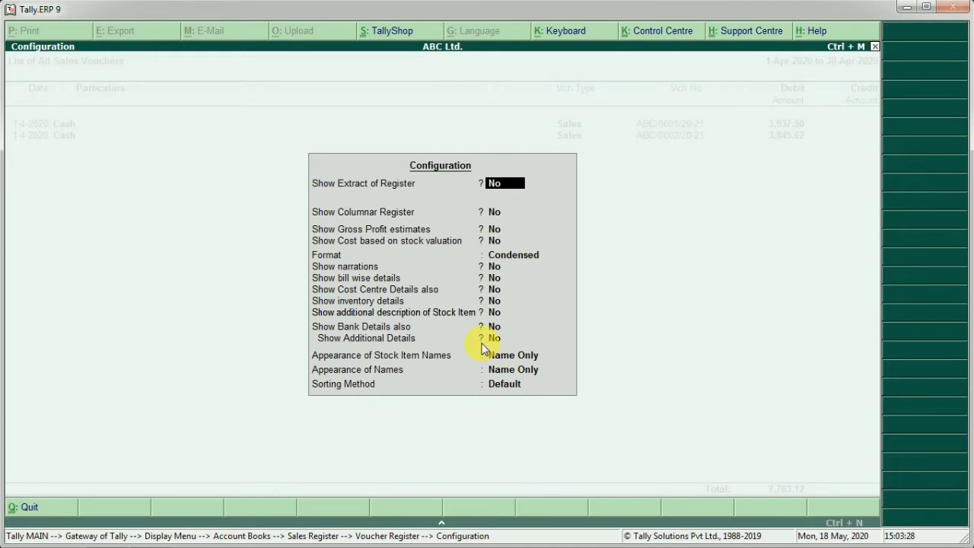
key(Return)
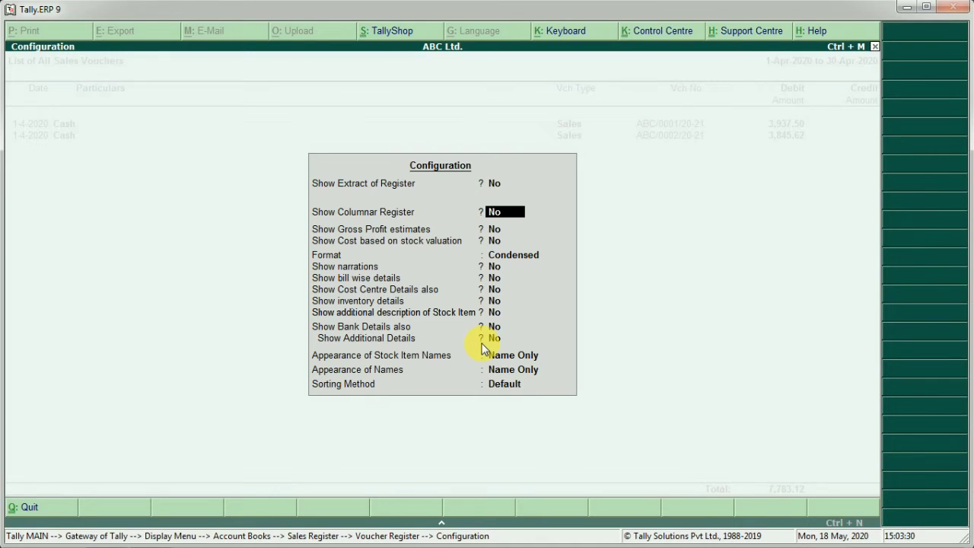
text(y)
key(Return)
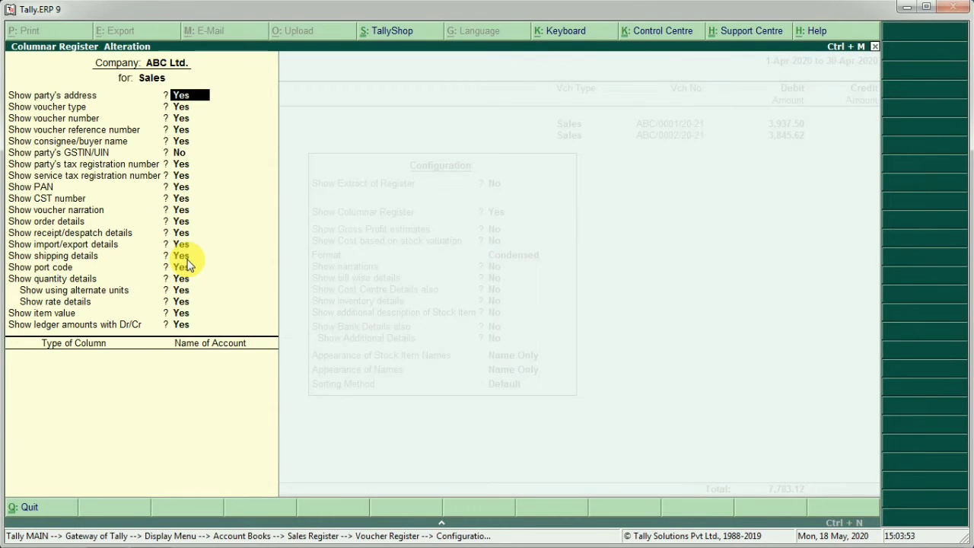
right_click(182, 348)
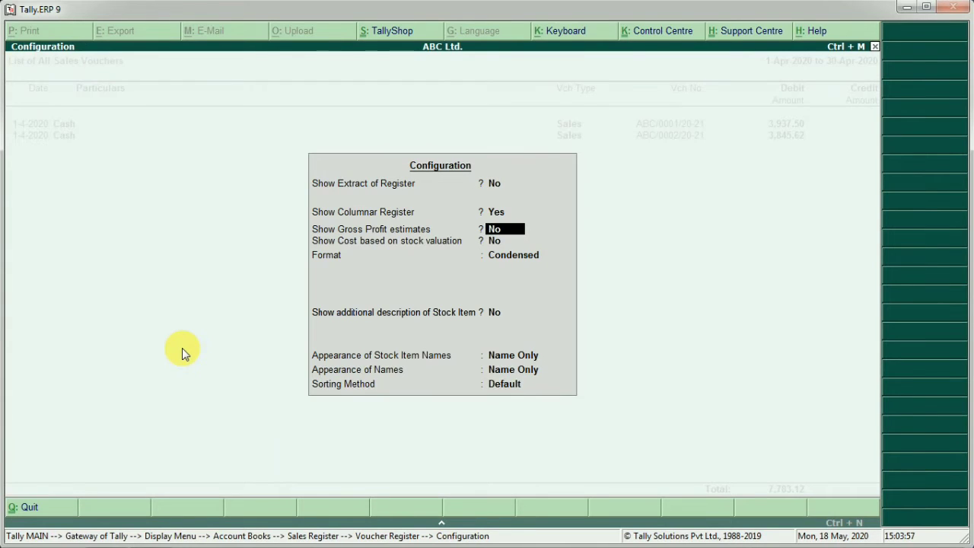
key(ctrl+a)
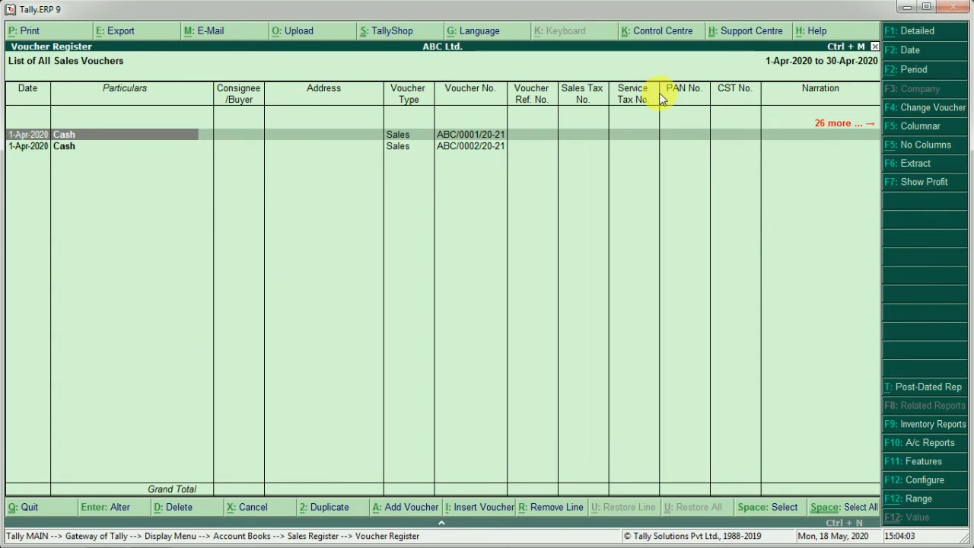
Examine all columns of the columnar sales register, from the voucher details through to the tax, packing and discount amounts.
key(Right)
key(Right)
key(Right)
key(Right)
key(Right)
key(Right)
key(Right)
key(Right)
key(Right)
key(Right)
key(Right)
key(Right)
key(Right)
key(Right)
key(Right)
key(Right)
key(Right)
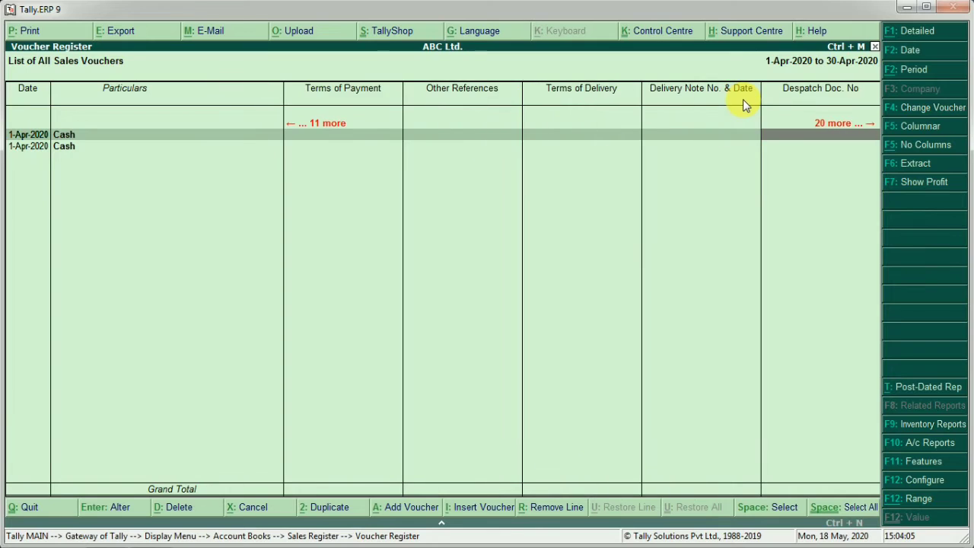
key(Right)
key(Right)
key(Right)
key(Right)
key(Right)
key(Right)
key(Right)
key(Right)
key(Right)
key(Right)
key(Right)
key(Right)
key(Right)
key(Right)
key(Right)
key(Right)
key(Right)
key(Right)
key(Right)
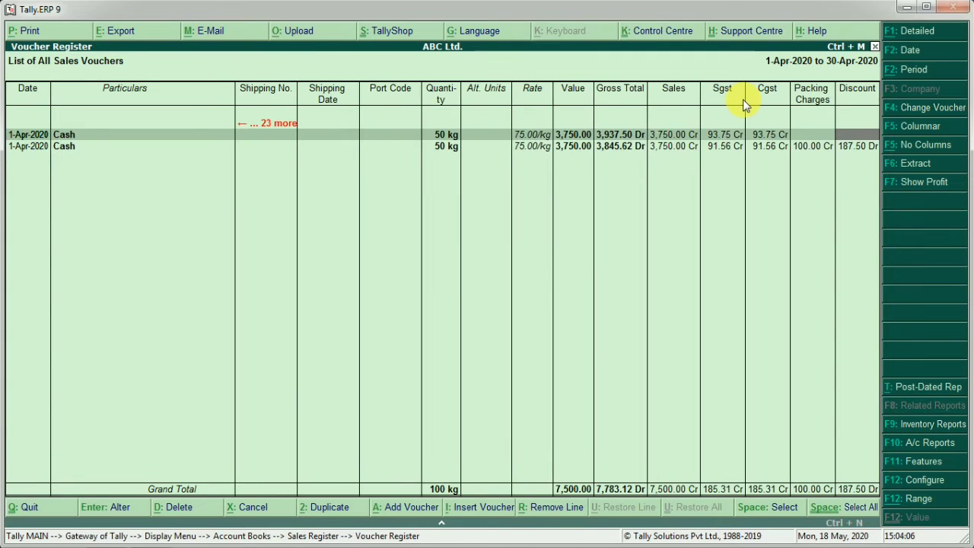
key(Left)
key(Left)
key(Left)
key(Left)
key(Left)
key(Left)
key(Left)
key(Left)
key(Left)
key(Left)
key(Left)
key(Left)
key(Left)
key(Left)
key(Left)
key(Left)
key(Left)
key(Left)
key(Left)
key(Left)
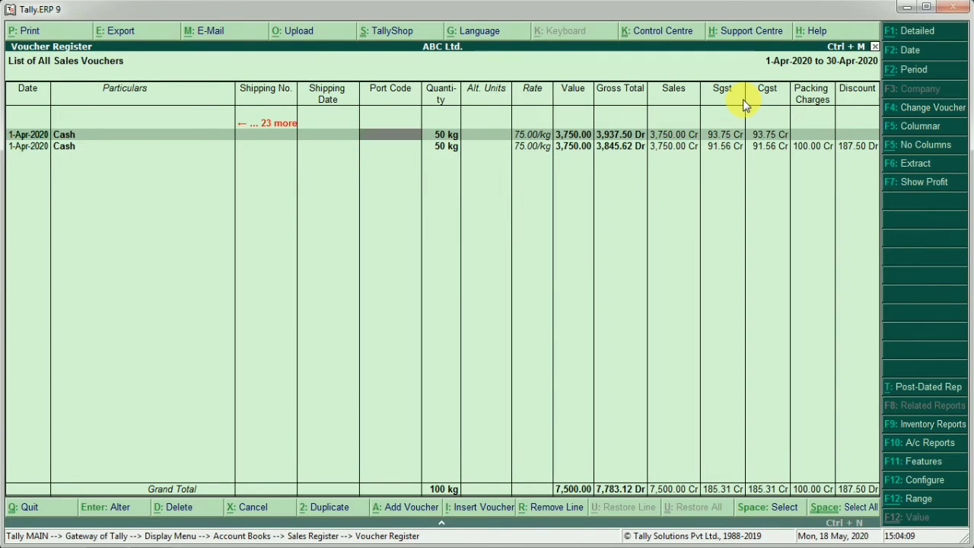
key(Left)
key(Left)
key(Left)
key(Left)
key(Left)
key(Left)
key(Left)
key(Left)
key(Left)
key(Left)
key(Left)
key(Left)
key(Left)
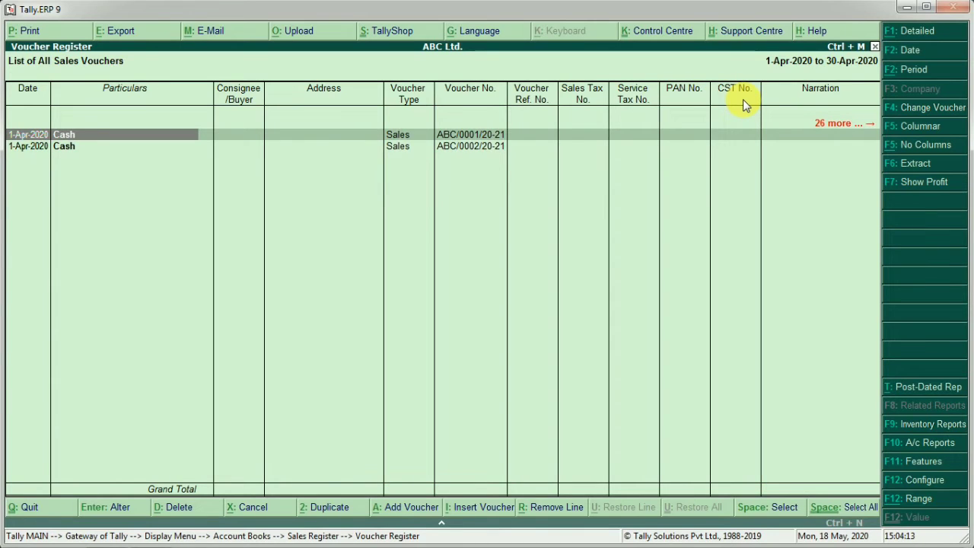
Set Show Columnar Register to No in the sales voucher register's configuration.
click(901, 477)
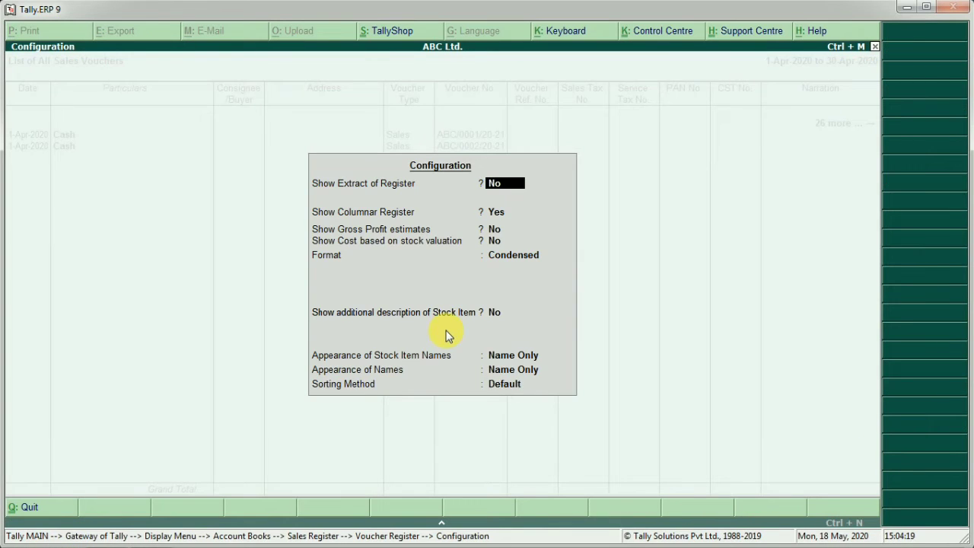
key(Return)
key(Return)
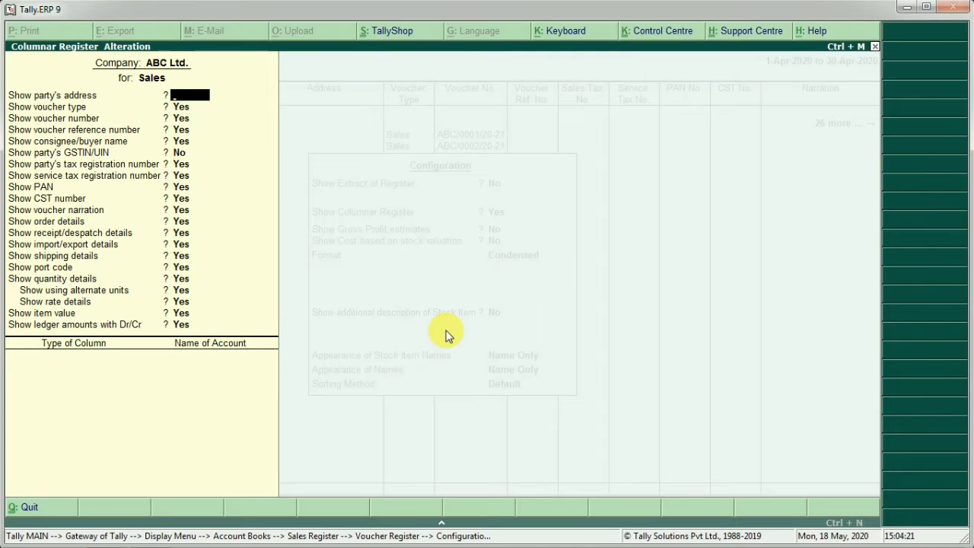
key(Escape)
key(y)
key(Up)
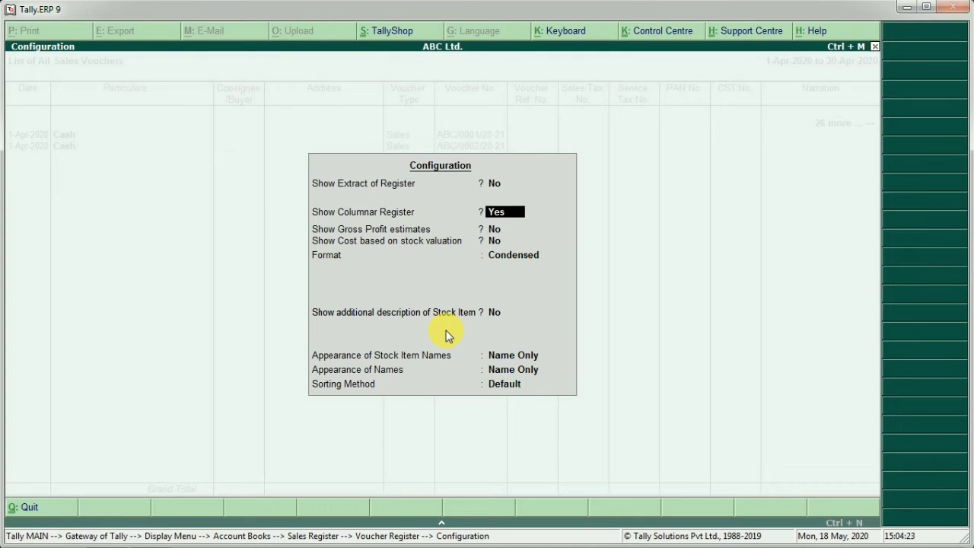
text(n)
key(Return)
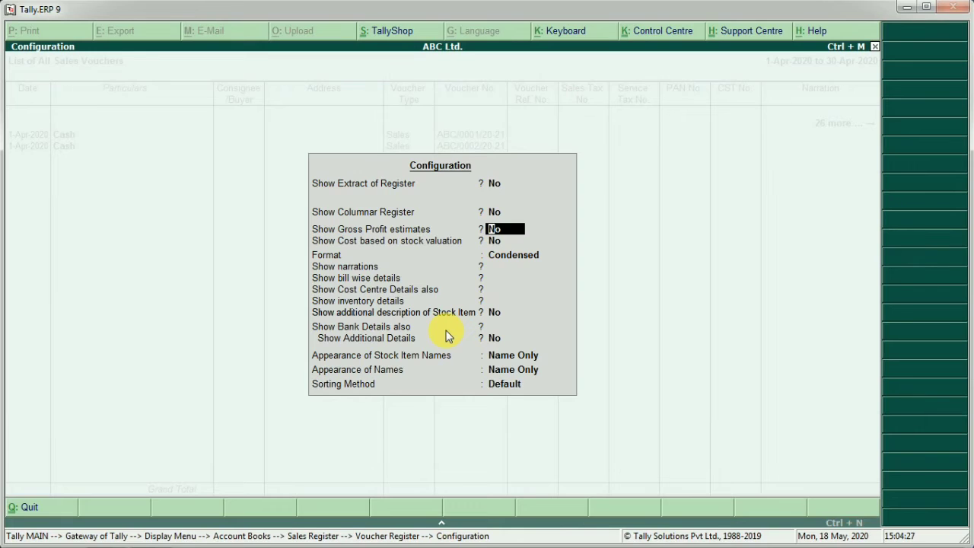
Set Show Gross Profit estimates to Yes, keep the Condensed format and other defaults, and apply the sales register configuration.
text(y)
key(Return)
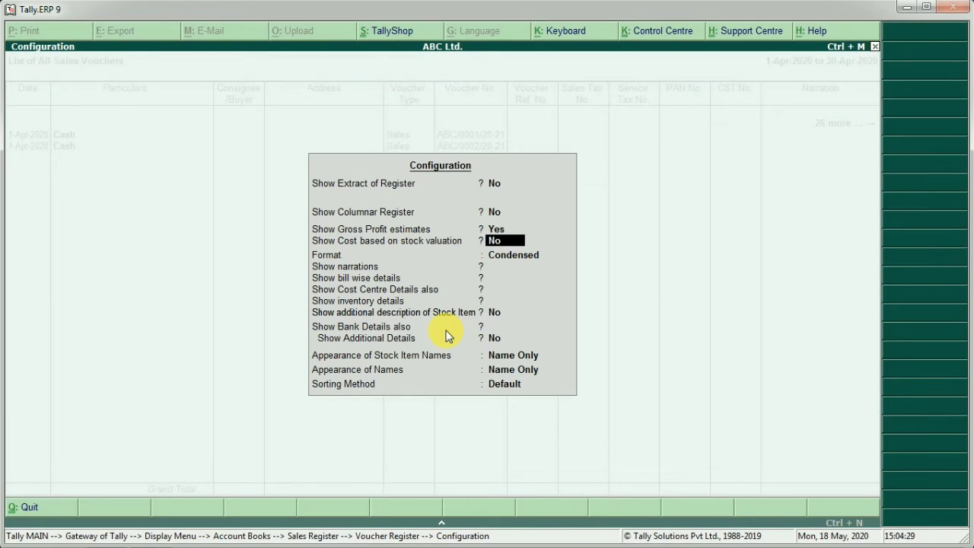
key(Return)
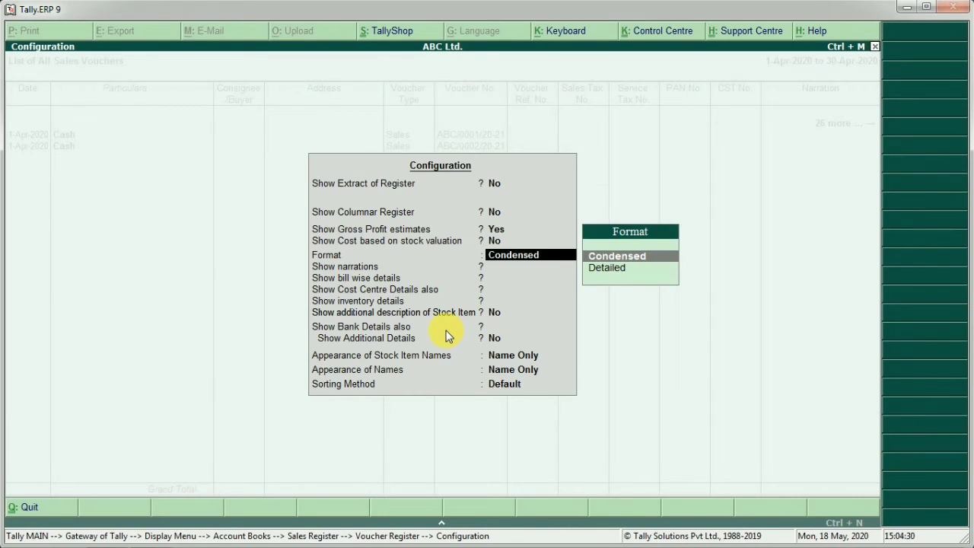
key(Return)
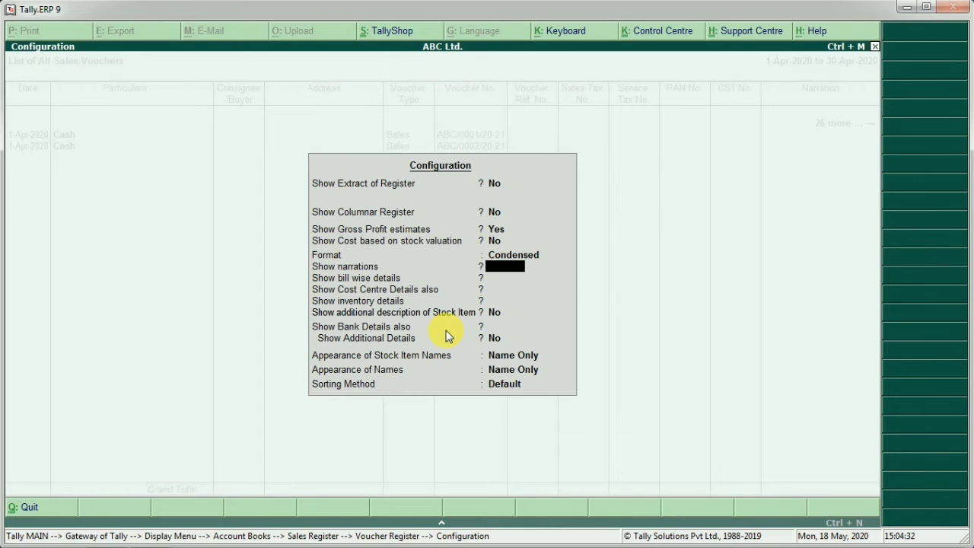
key(Return)
key(Return)
key(Return)
key(Return)
key(Return)
key(Return)
key(Return)
key(Return)
key(Return)
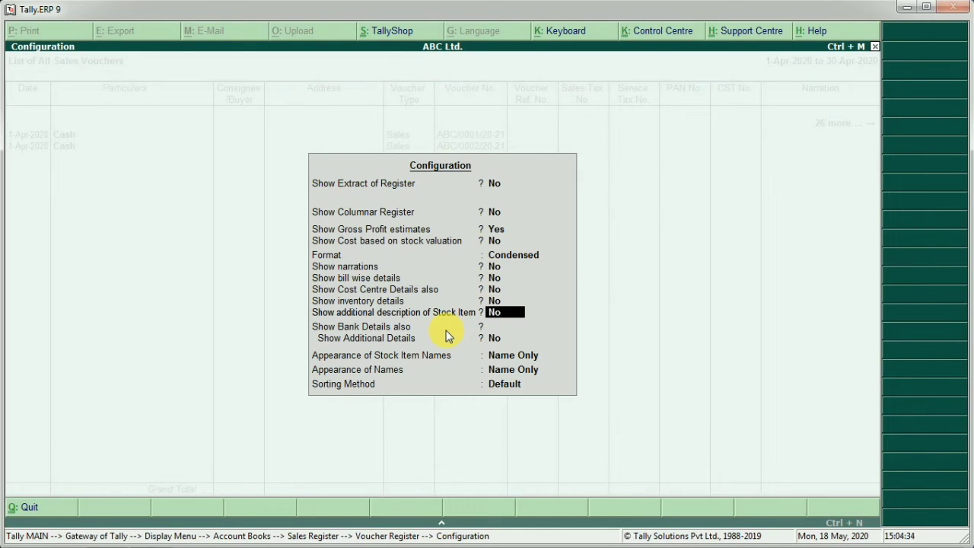
key(Return)
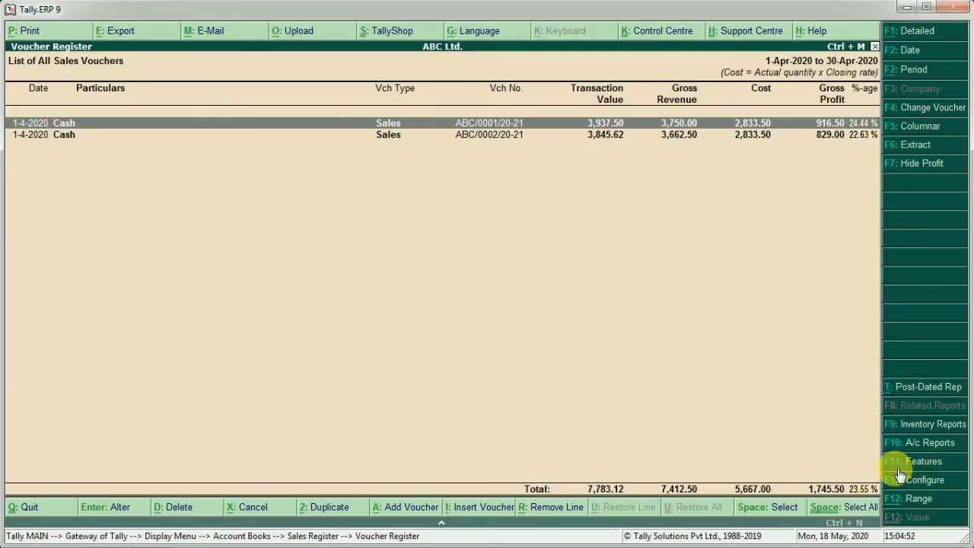
Return to Account Books and open the Purchase Register.
key(Escape)
key(Escape)
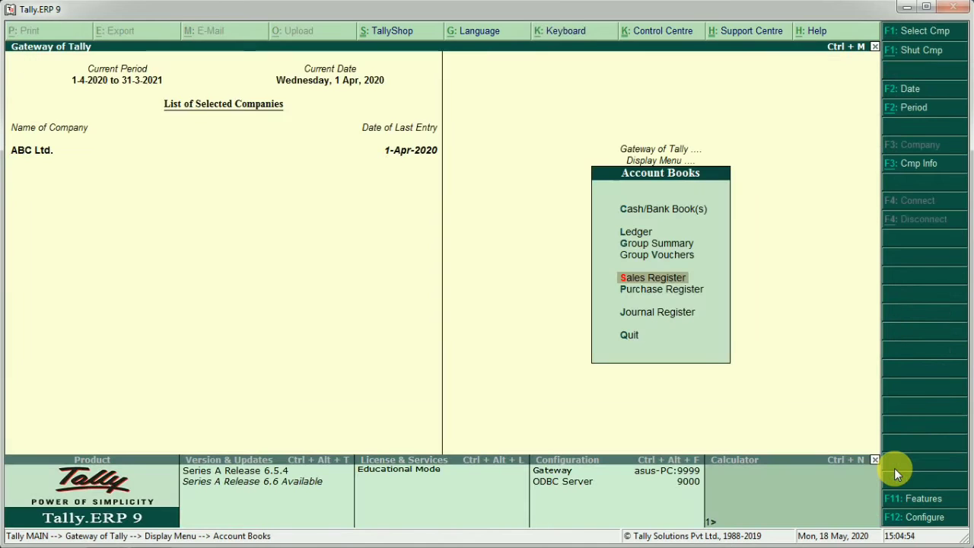
key(Down)
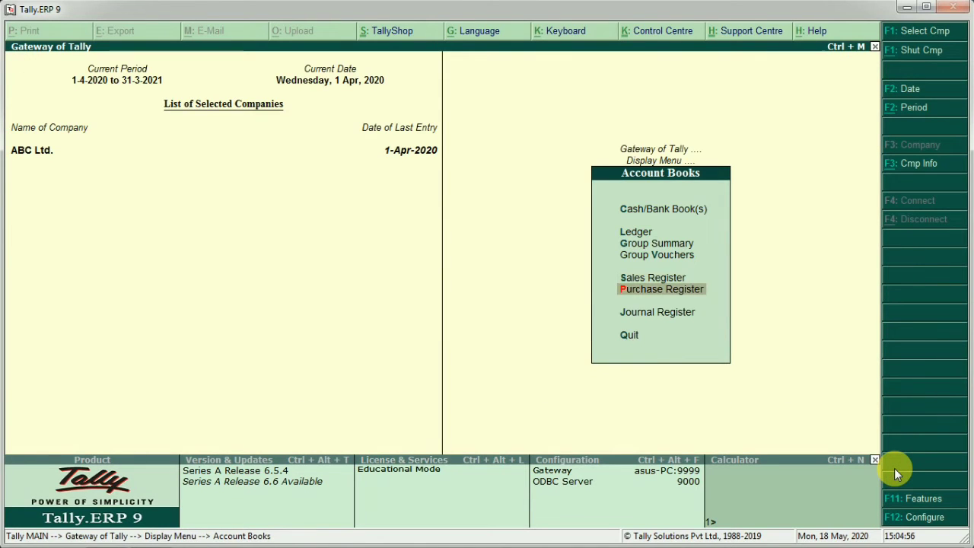
key(Return)
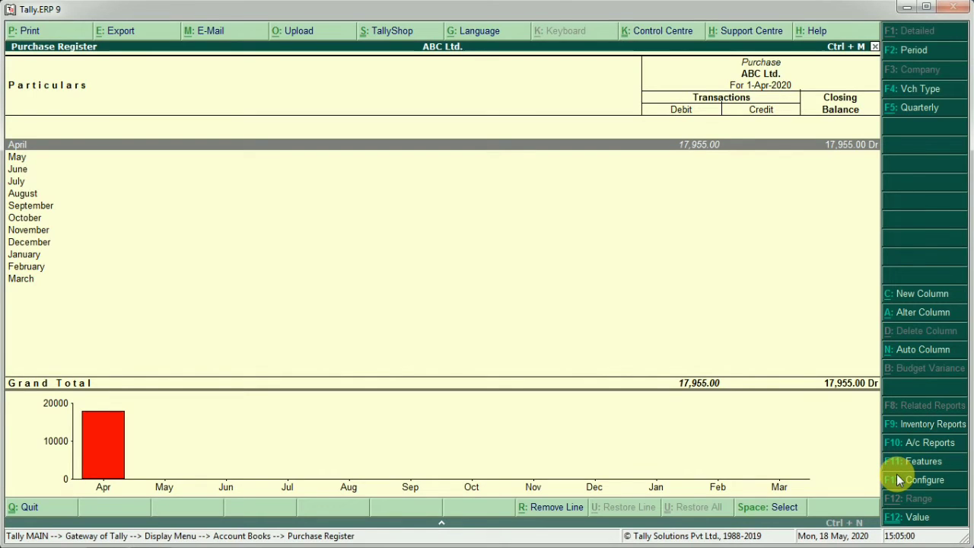
Accept the Purchase Register's monthly configuration as it is and open the April voucher list.
click(897, 475)
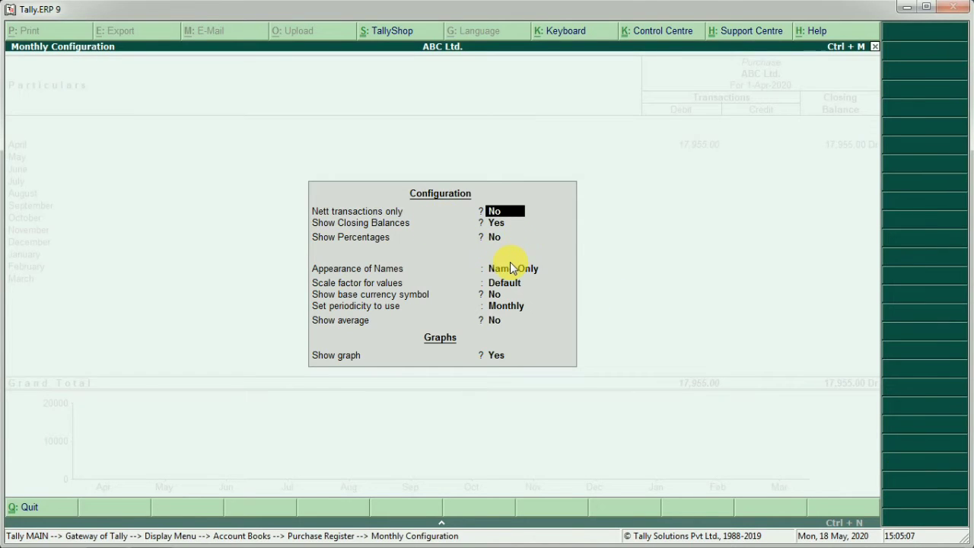
key(ctrl+a)
key(Return)
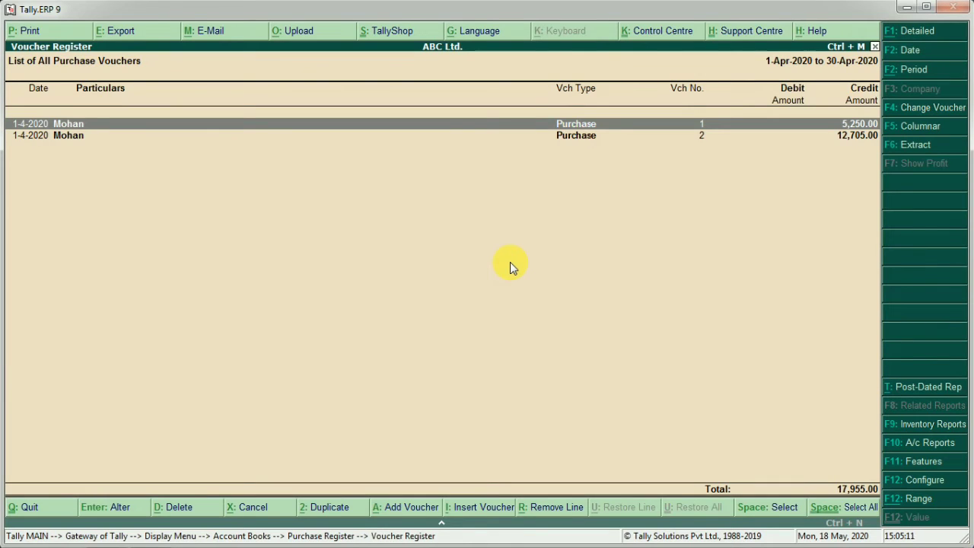
View purchase voucher No. 1 and close it without saving changes.
key(Return)
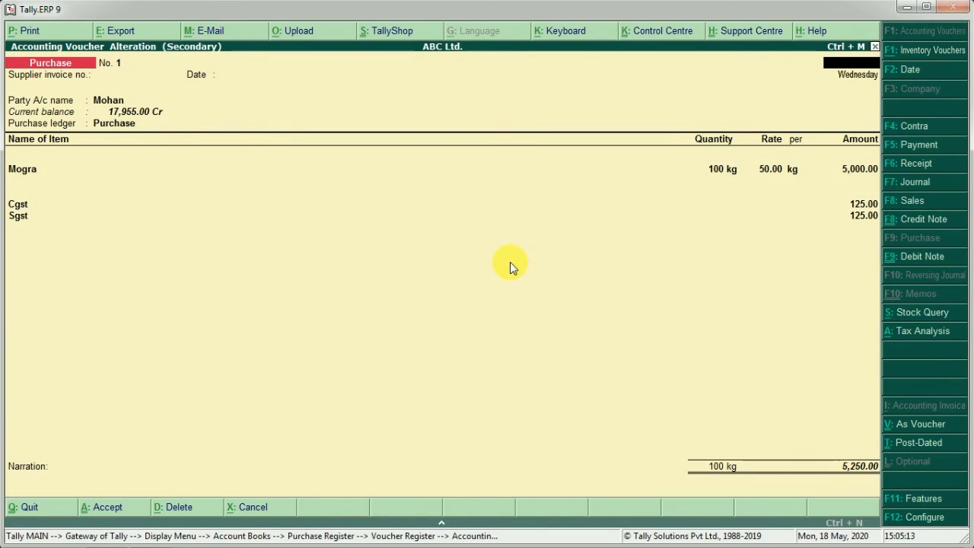
key(Escape)
key(y)
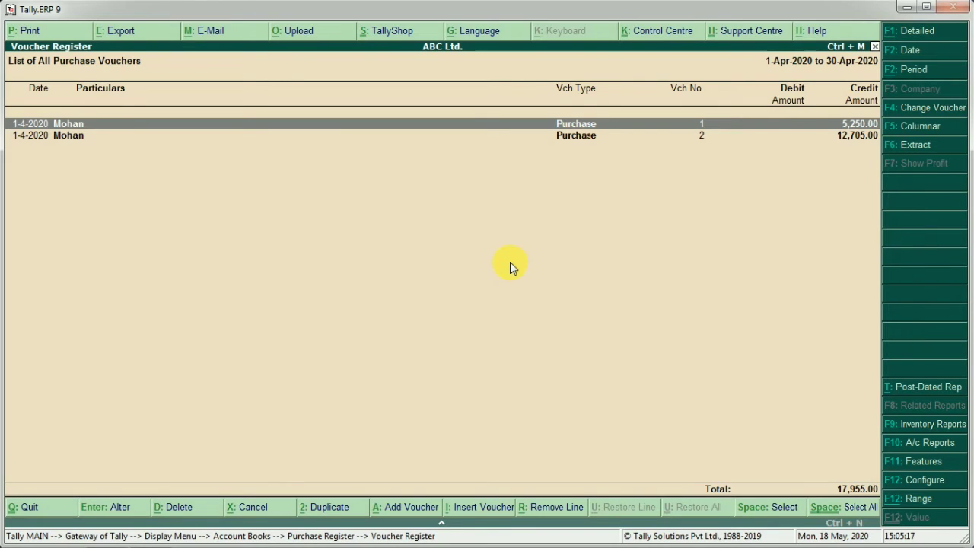
Set Show Columnar Register to Yes for the April purchase vouchers, accept the default columns and format, and close the columnar view.
key(F12)
key(Return)
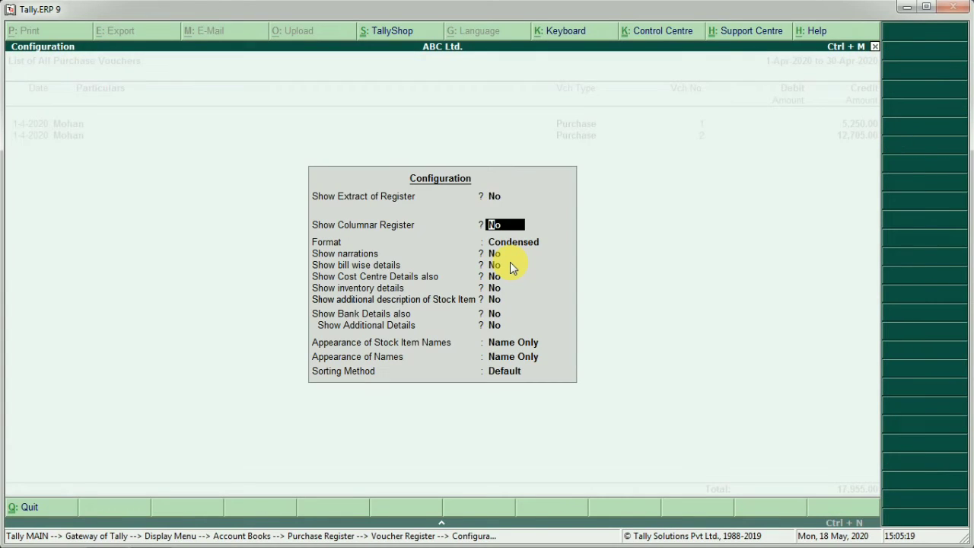
key(y)
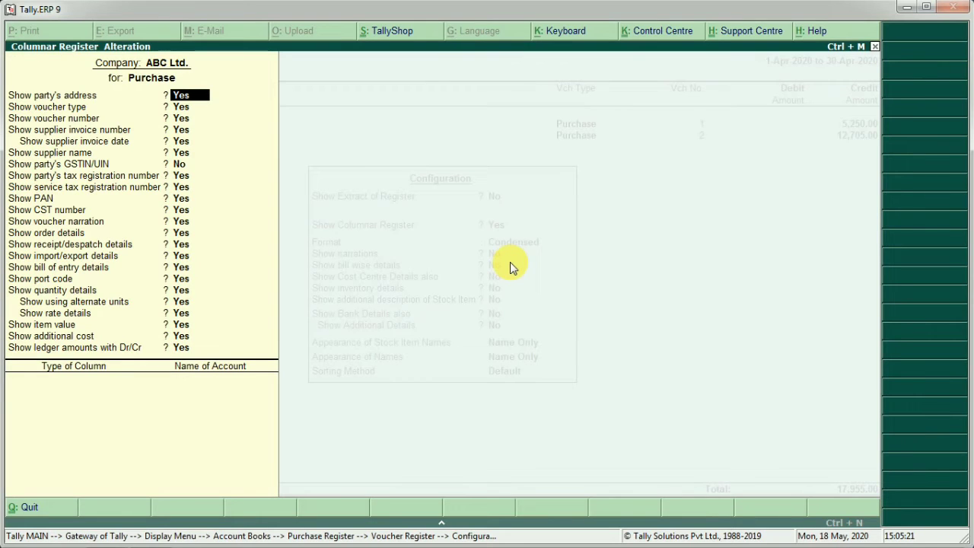
mouse_move(185, 539)
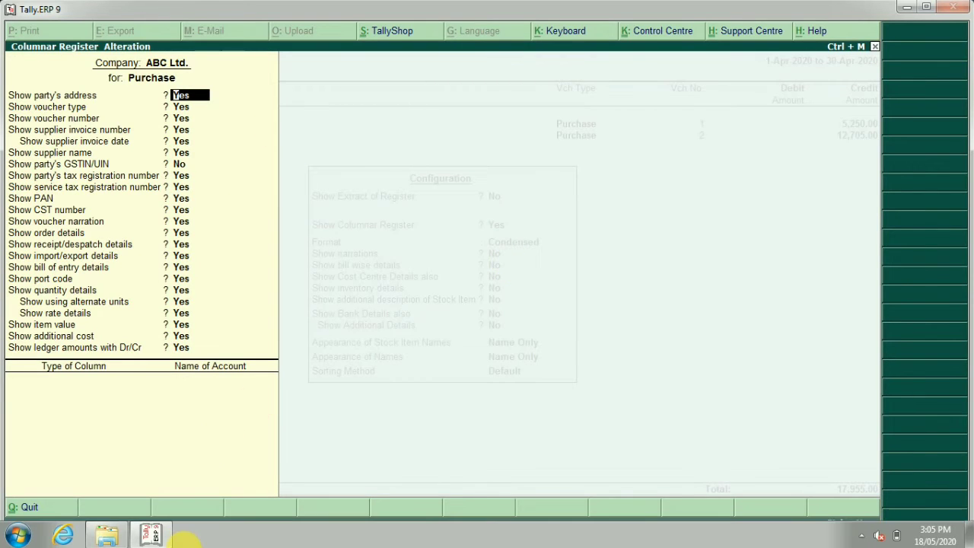
key(ctrl+a)
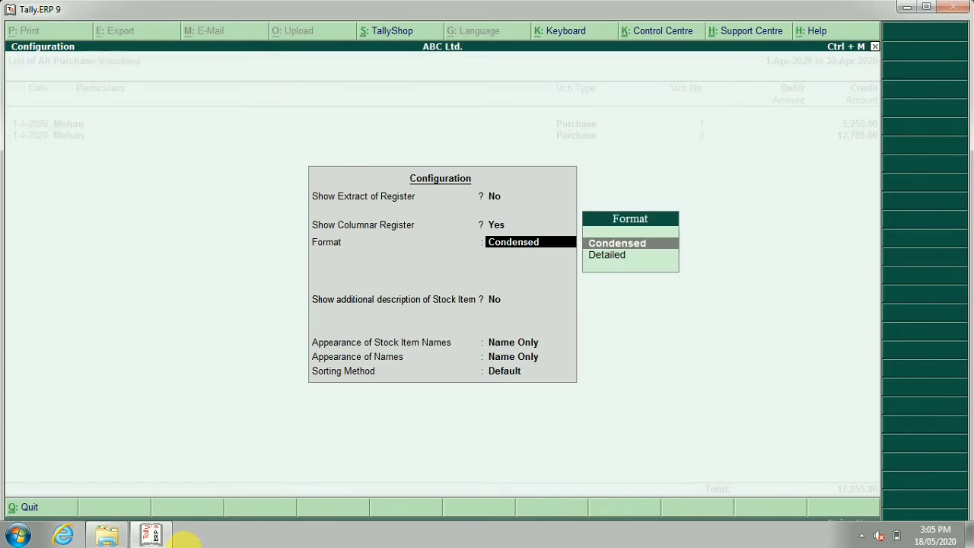
key(ctrl+a)
key(Escape)
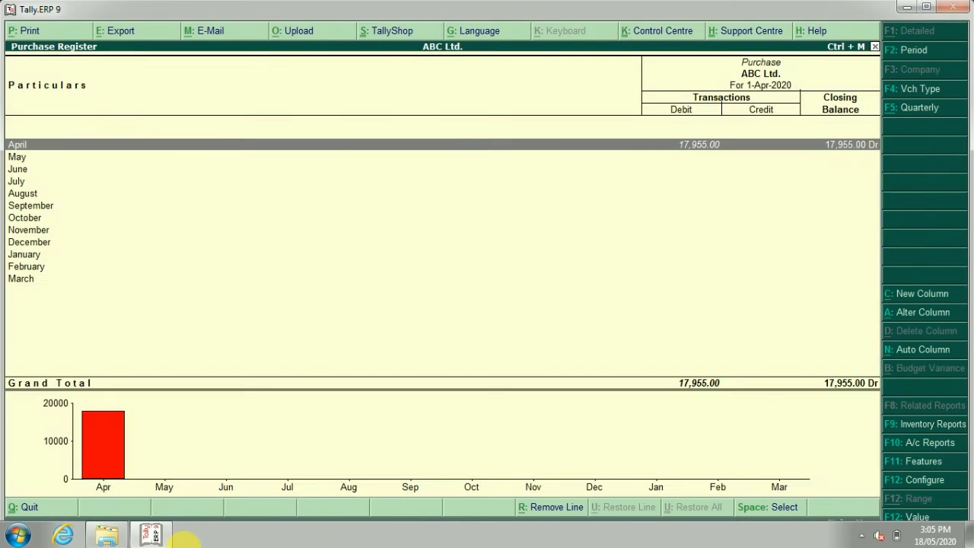
Reopen April's purchase voucher list, view purchase voucher No. 1 and close it without saving changes.
key(Return)
key(Return)
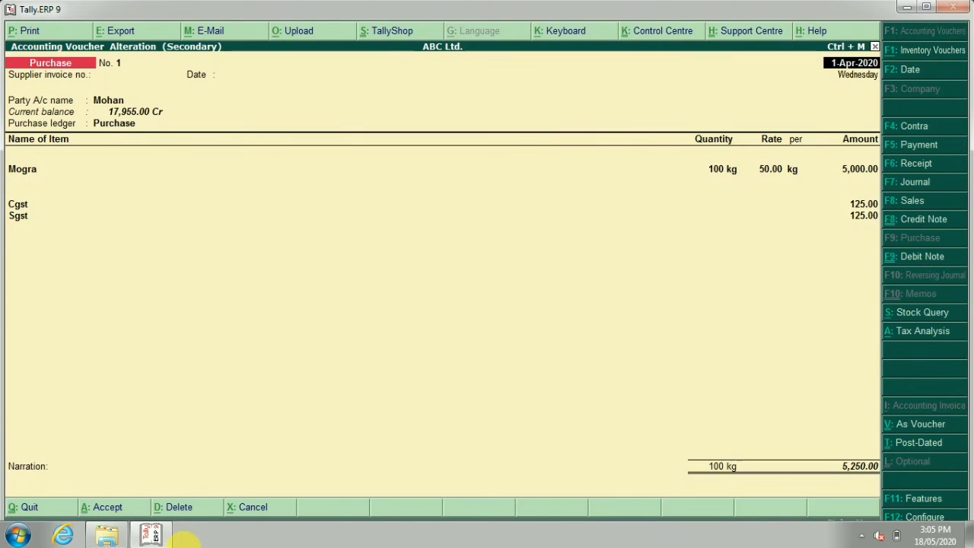
key(Escape)
key(Return)
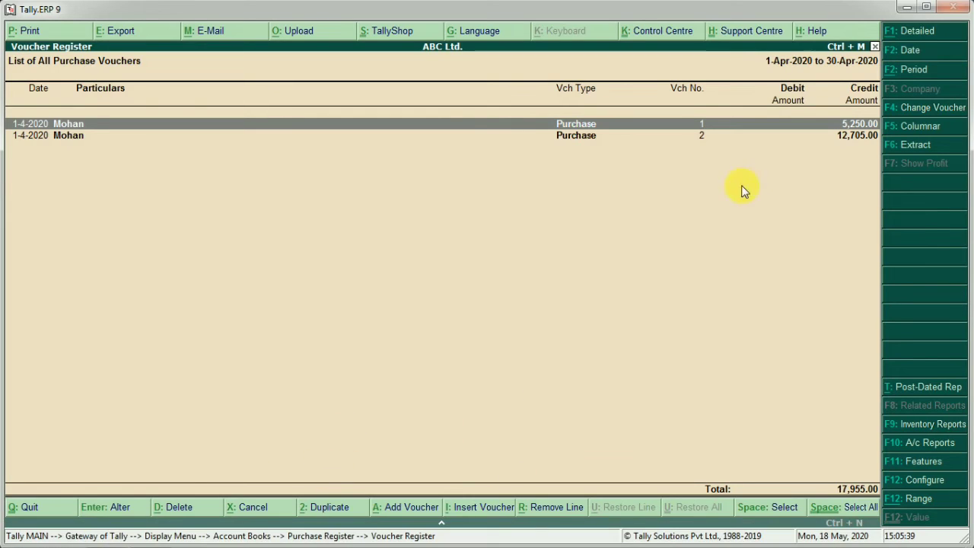
Show the extract of all April purchase vouchers, close it and reopen the April voucher list.
click(906, 145)
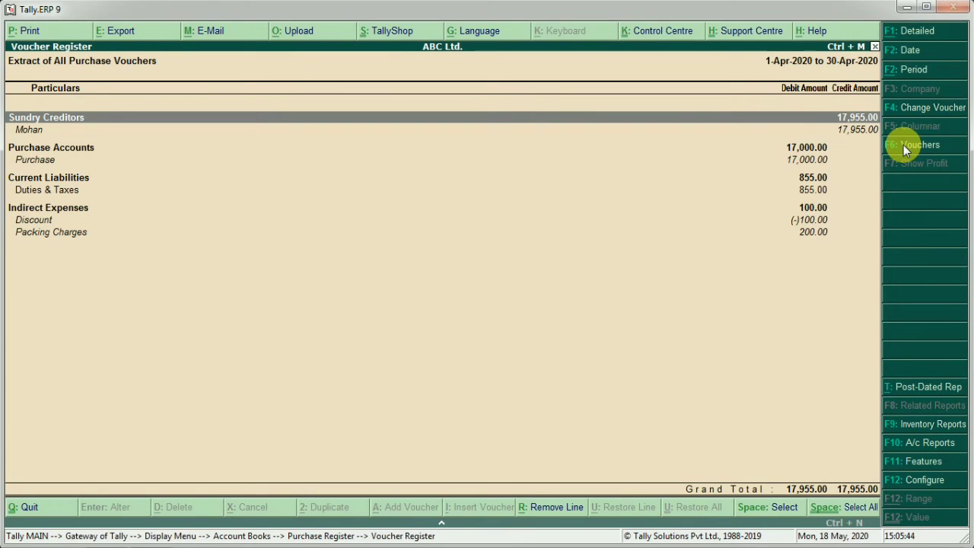
key(Escape)
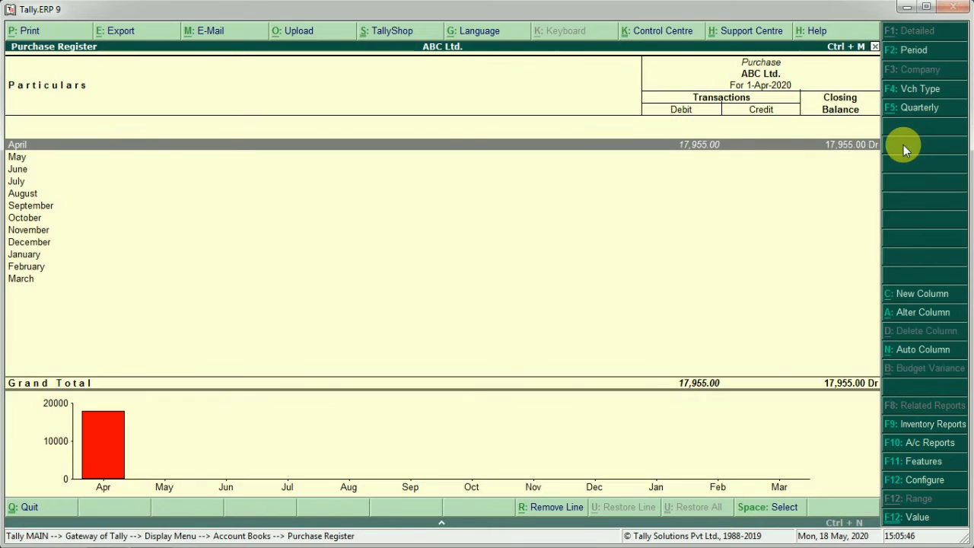
key(Return)
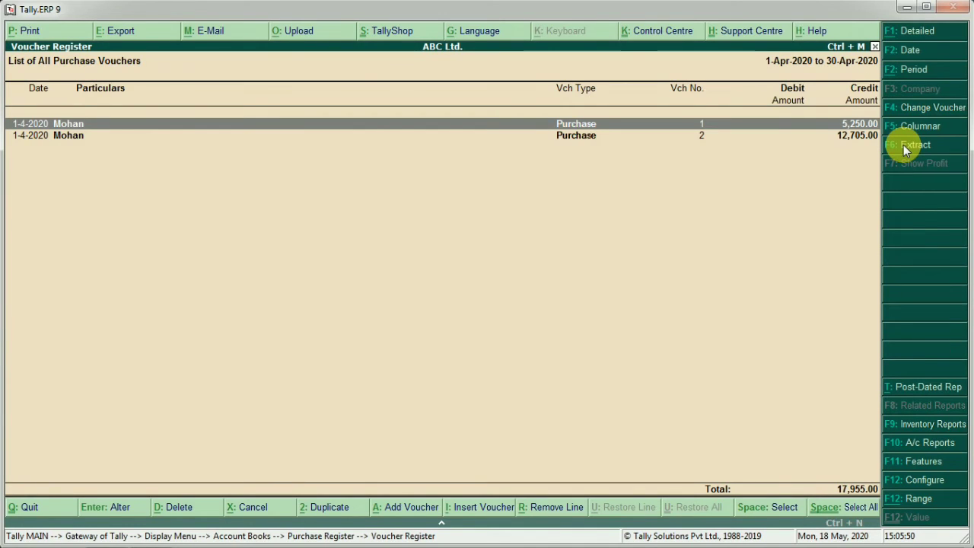
key(super)
text(e)
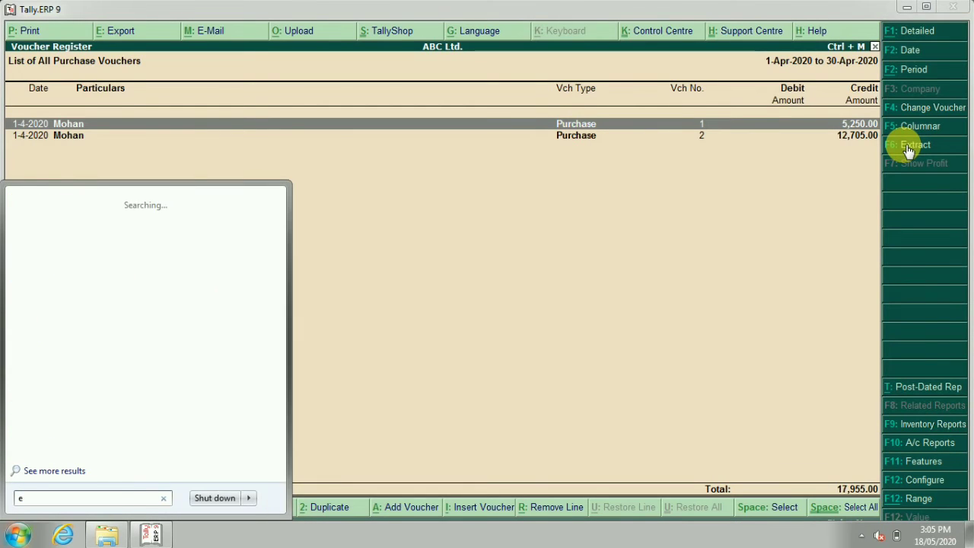
key(Escape)
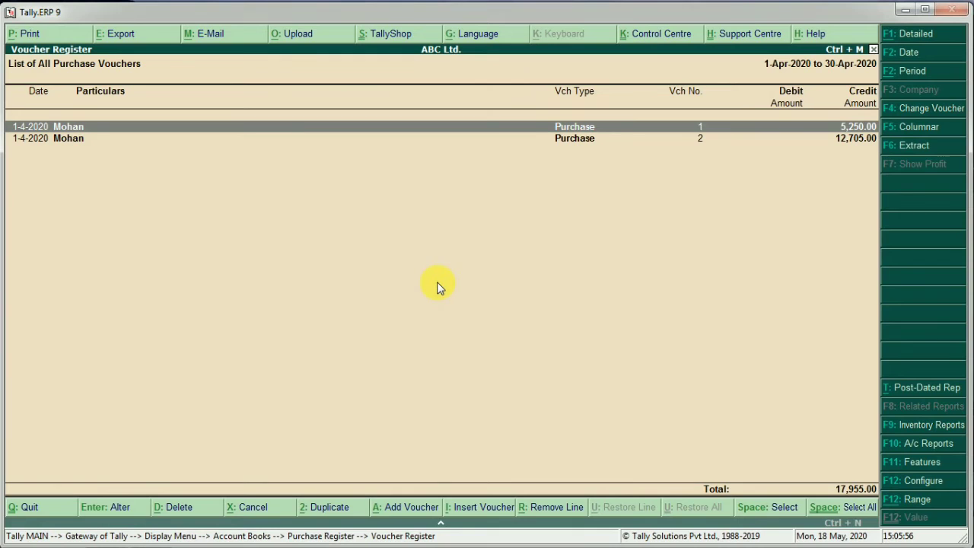
Open the Purchase Register's export settings for editing, keeping the Excel (Spreadsheet) format and the default export location.
key(alt+e)
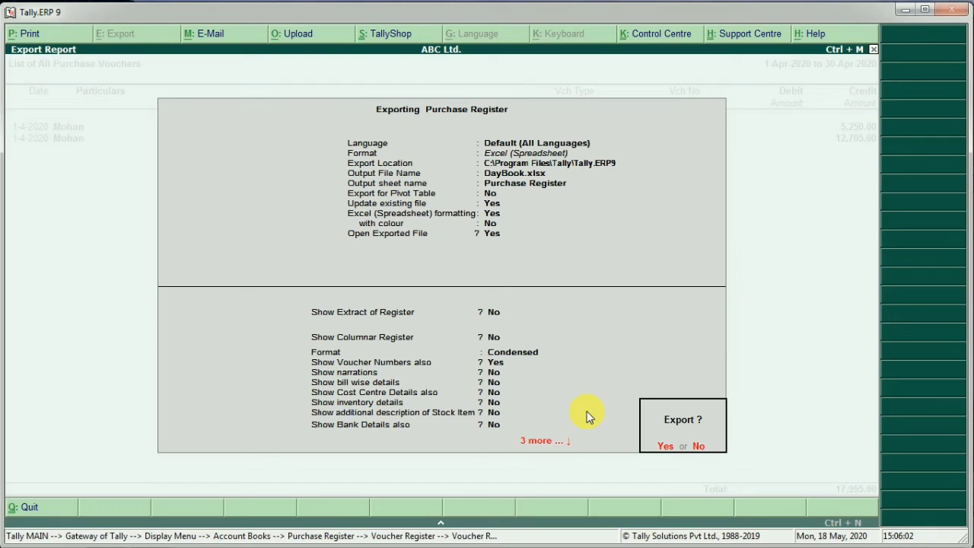
click(698, 448)
key(Return)
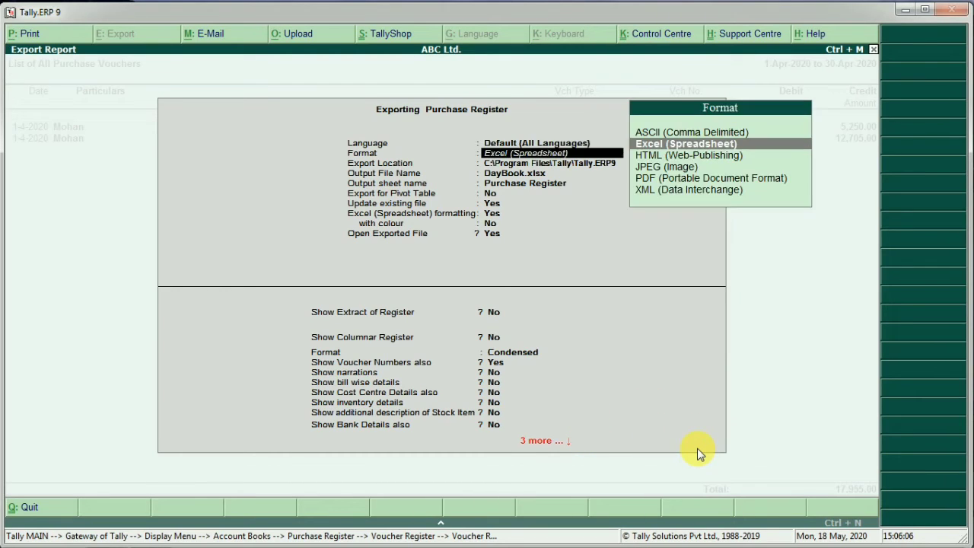
key(Return)
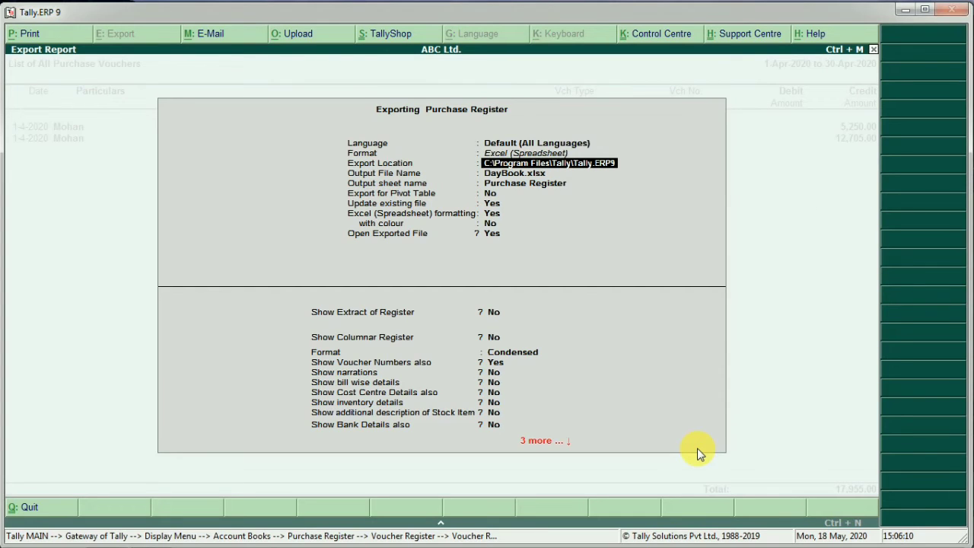
key(Return)
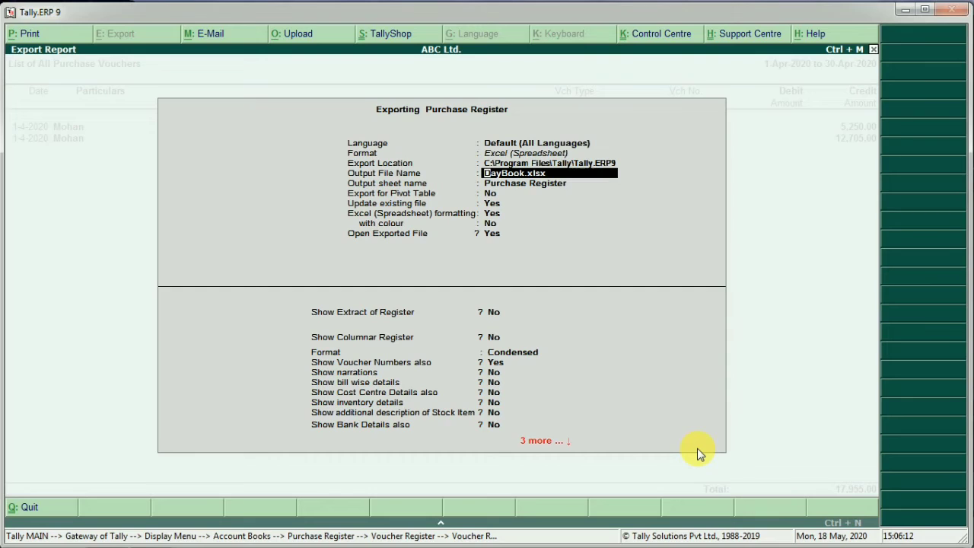
Keep DayBook.xlsx as the output file, name the output sheet purchase reg and leave Export for Pivot Table at No.
key(Return)
key(BackSpace)
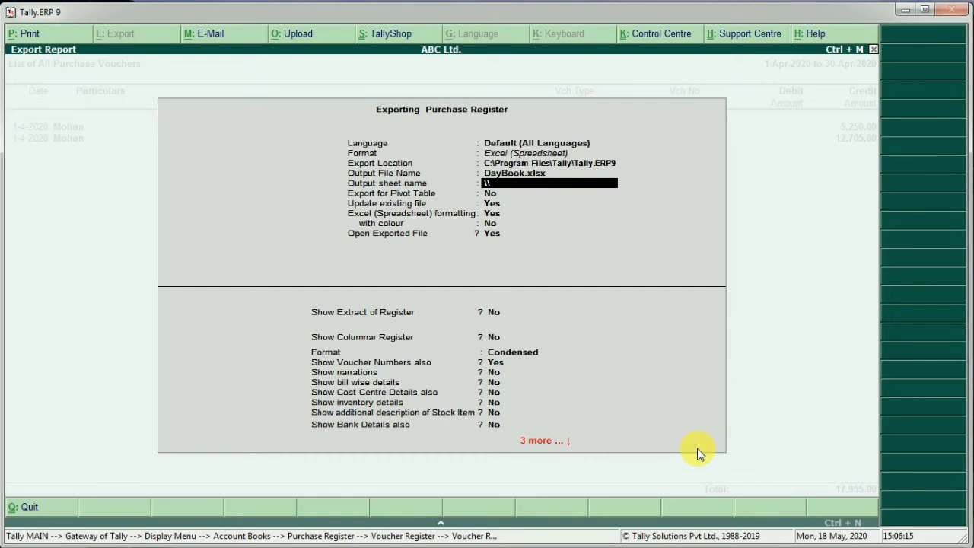
key(BackSpace)
key(BackSpace)
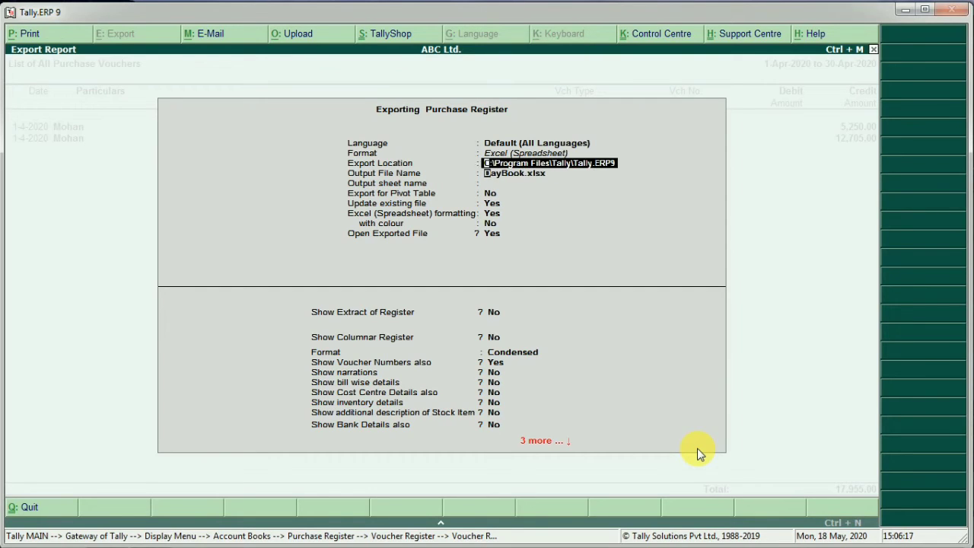
key(Return)
key(Return)
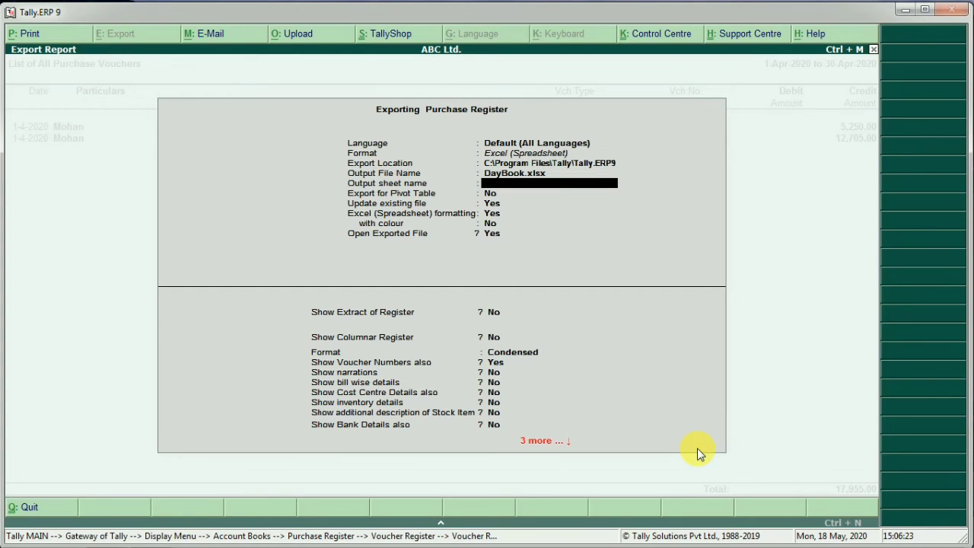
text(purchase reg)
key(Return)
key(Return)
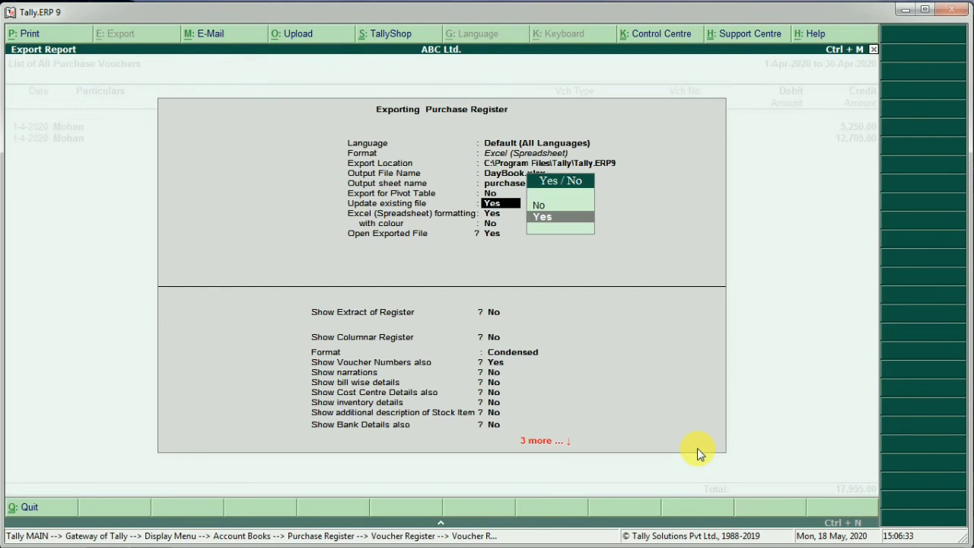
Keep the remaining export settings, export the Purchase Register to Excel and dismiss the Office activation notice.
key(Return)
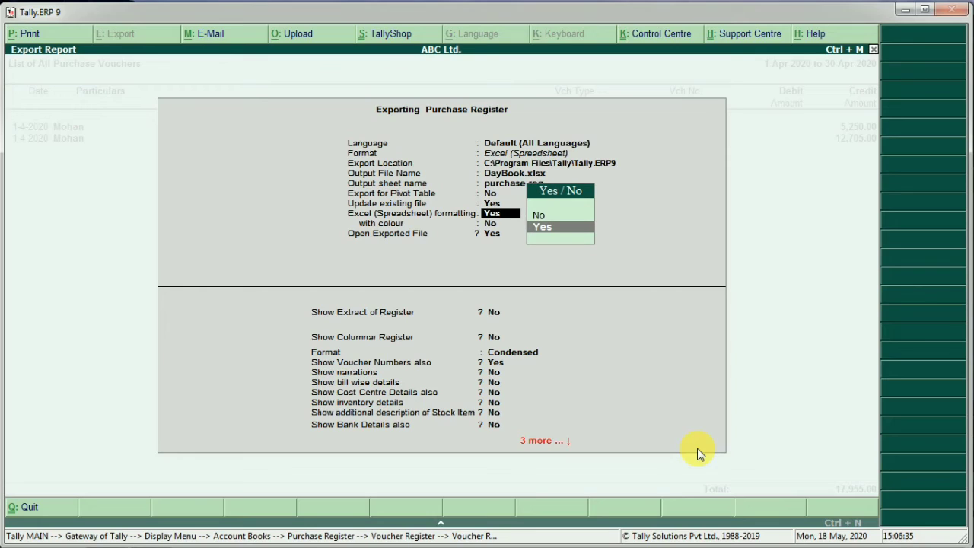
key(Return)
key(Return)
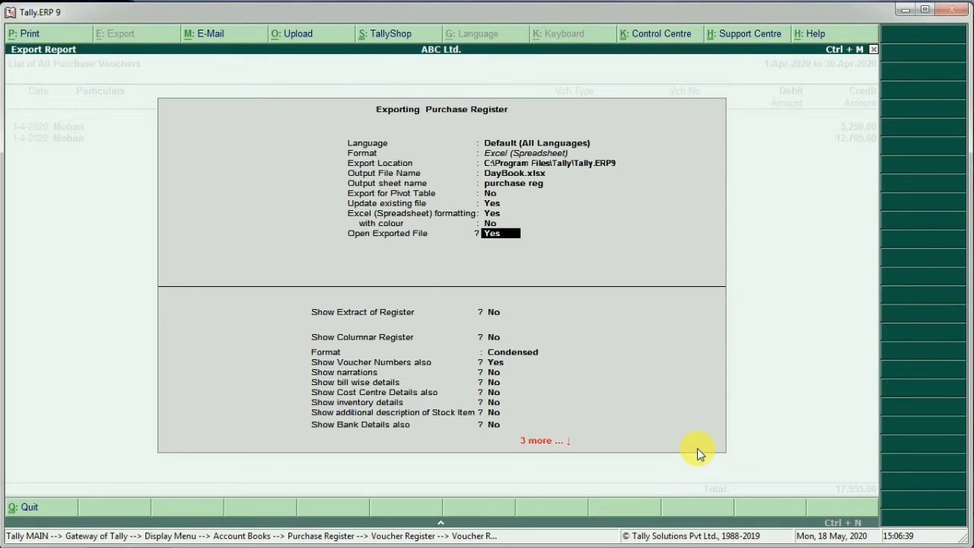
key(Return)
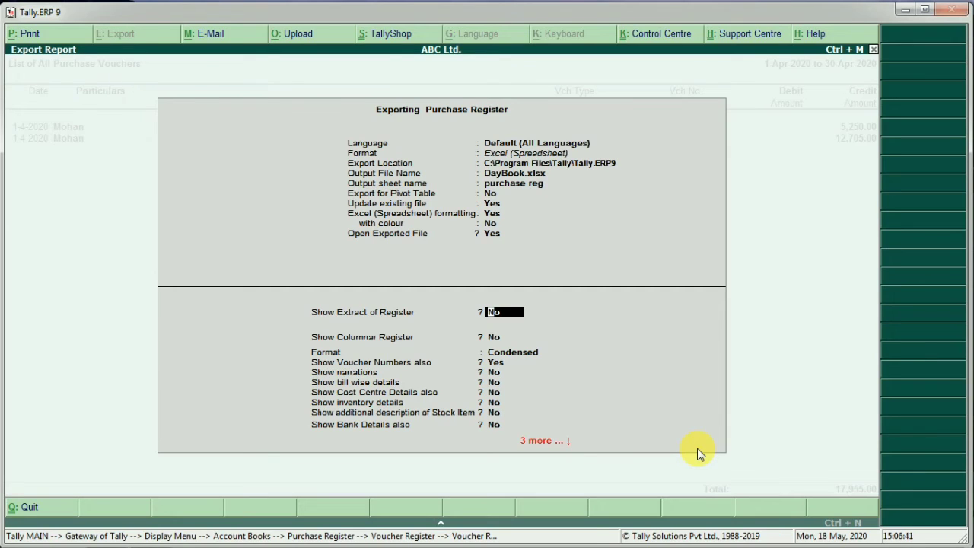
key(ctrl+a)
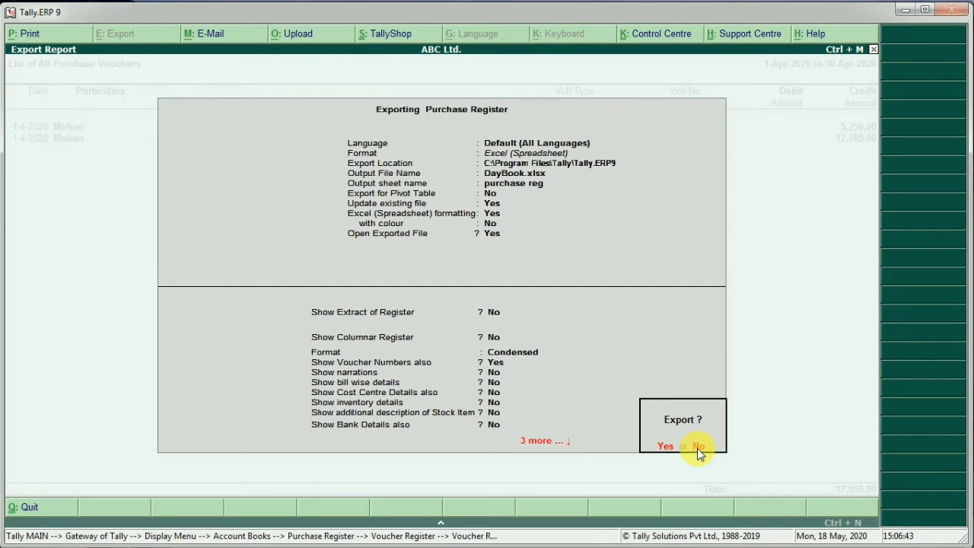
key(Return)
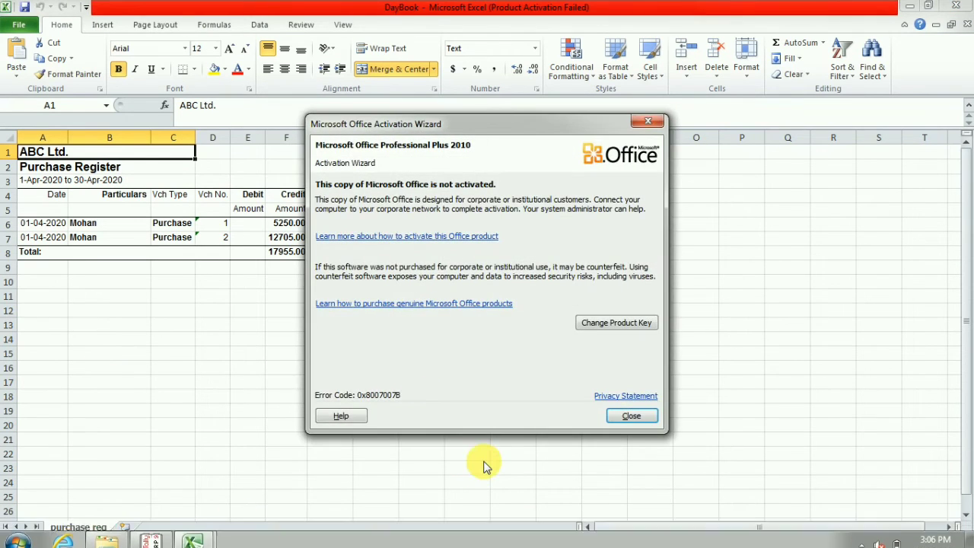
click(619, 417)
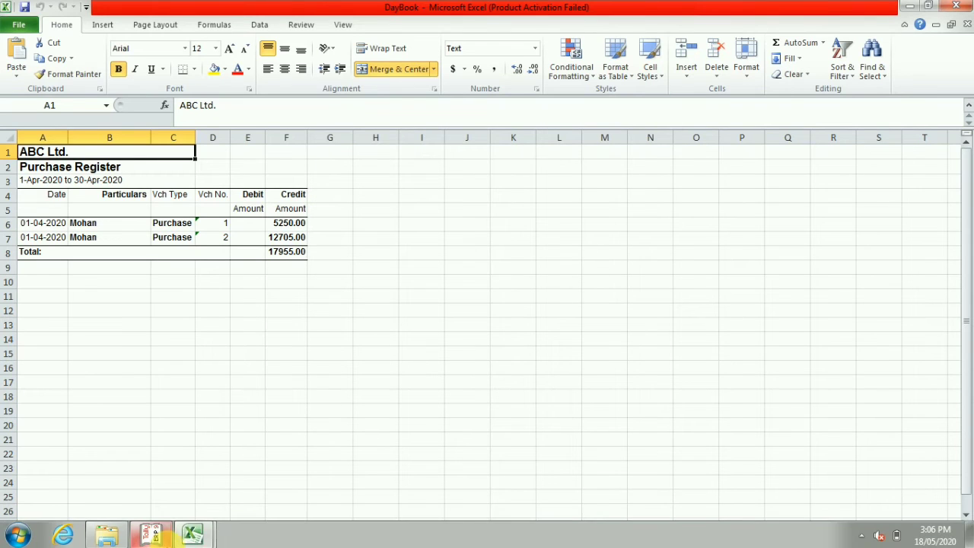
Switch back to Tally.ERP 9, leave the Purchase Register and return to Account Books.
click(168, 539)
key(Escape)
key(Escape)
key(Escape)
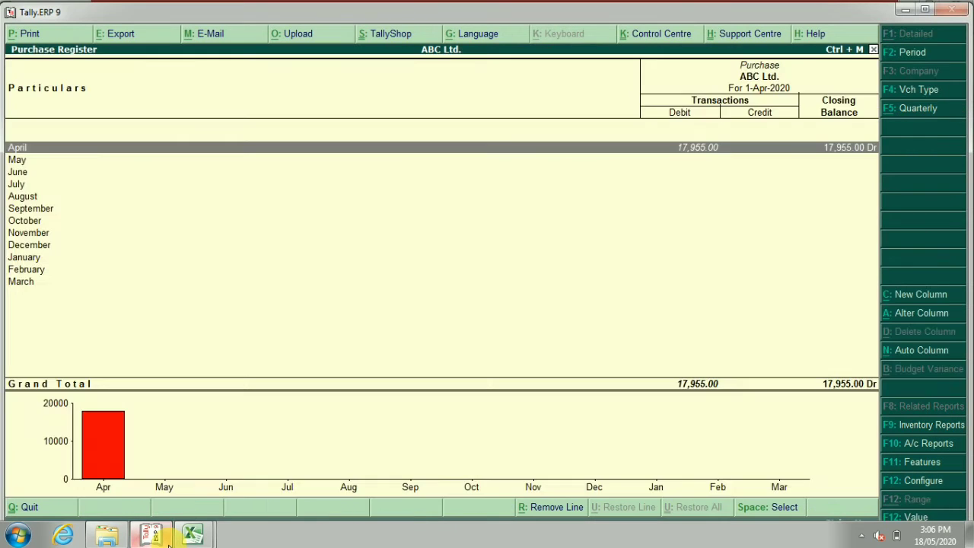
key(Return)
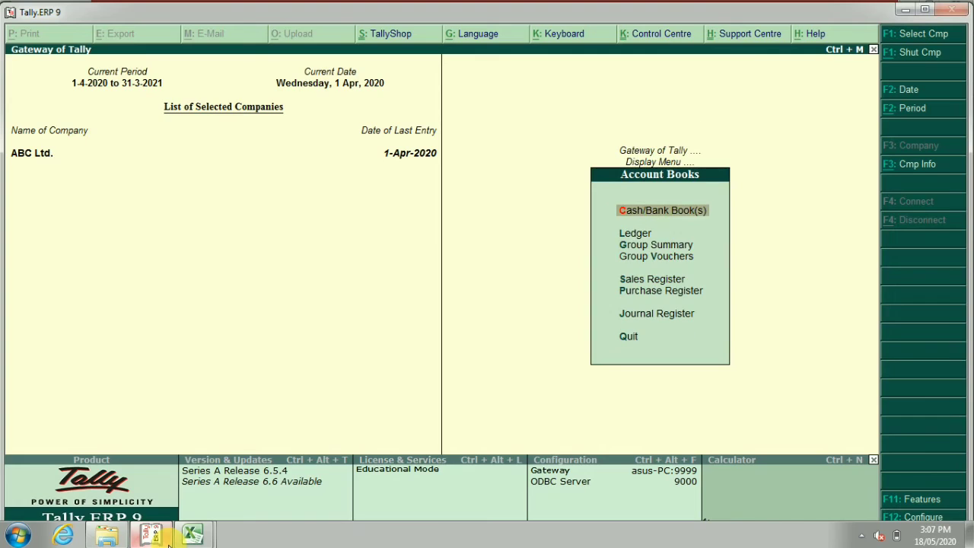
Open the Journal Register's monthly summary from Account Books.
key(Down)
key(Down)
key(Down)
key(Down)
key(Down)
key(Down)
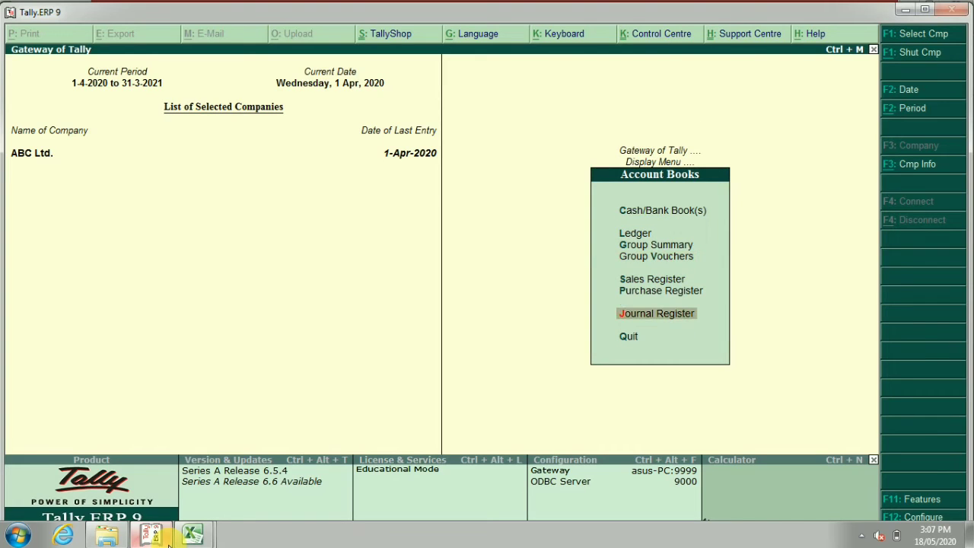
key(Return)
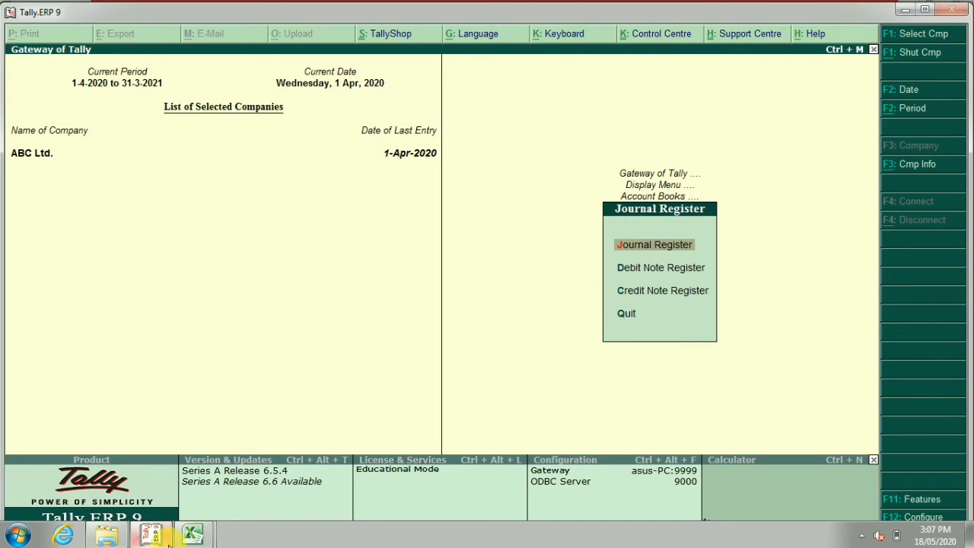
key(Return)
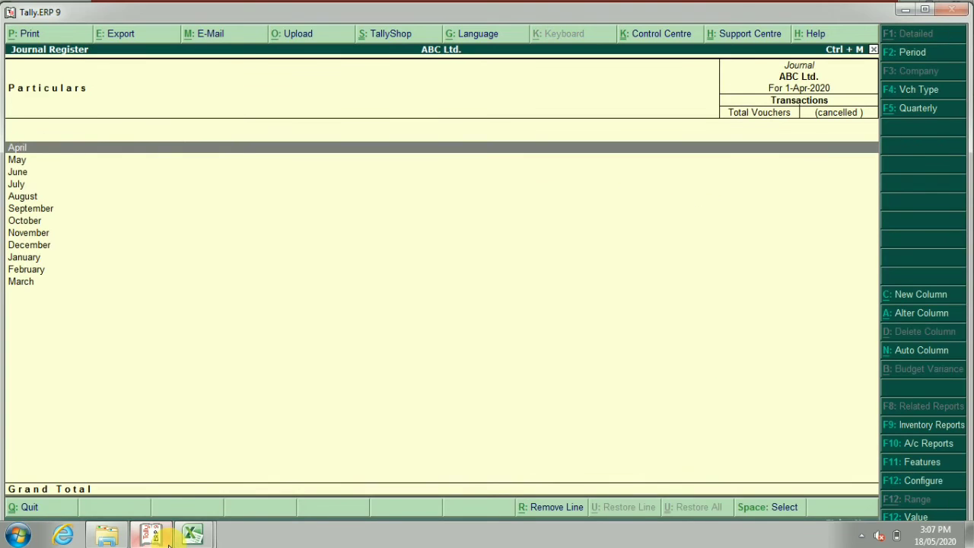
Close the Journal Register summary, then view and close the Debit Note Register.
key(Escape)
key(Down)
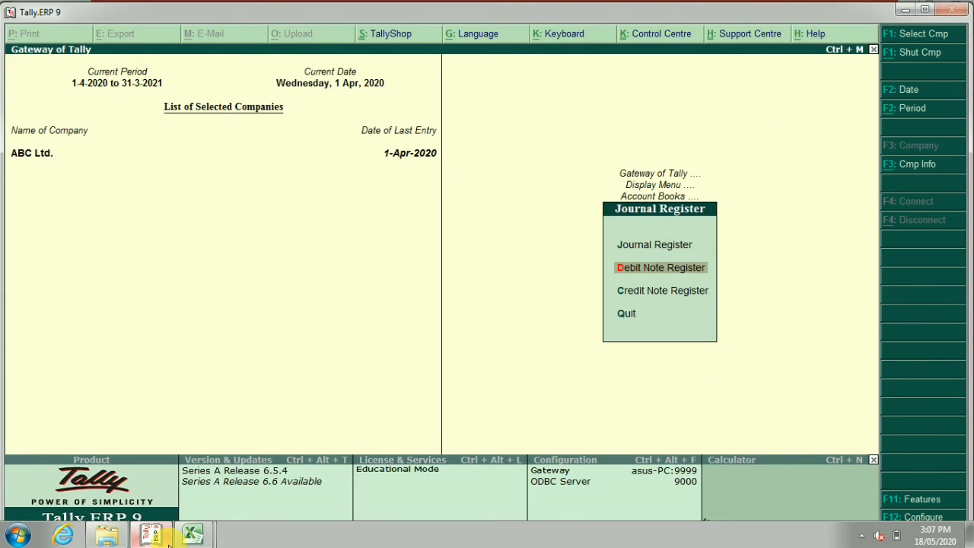
key(Return)
key(Escape)
Open the Credit Note Register and its April voucher list.
key(Down)
key(Return)
key(Return)
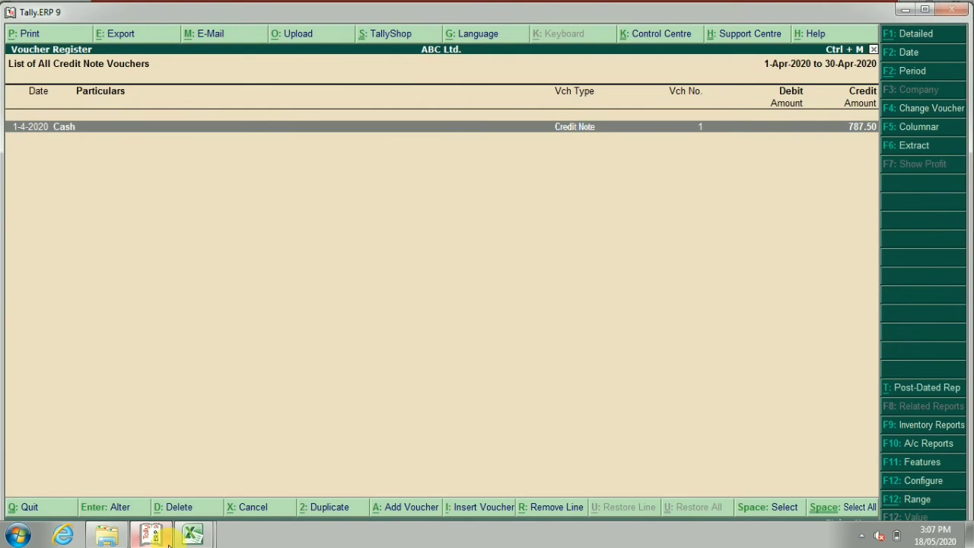
View credit note No. 1, close it without saving changes and return to the Journal Register submenu.
key(Return)
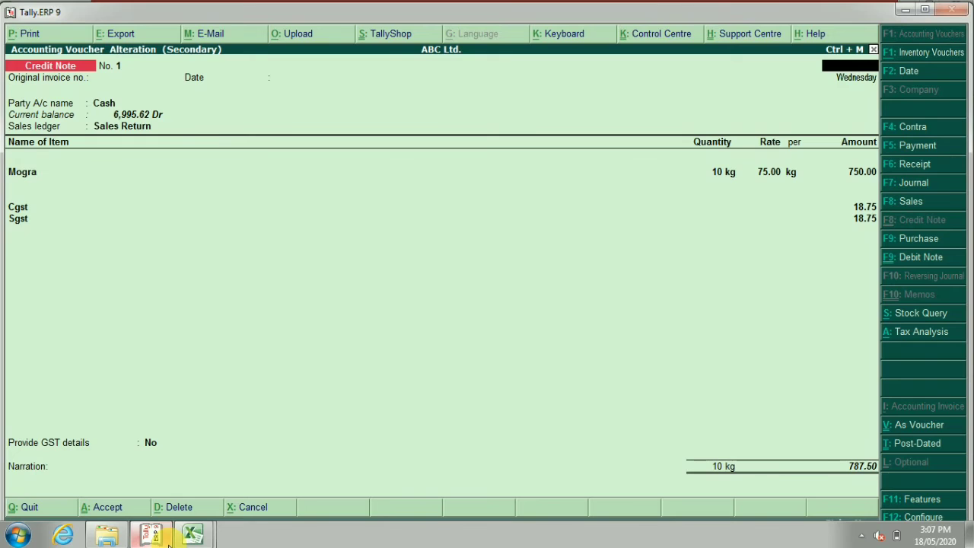
key(Escape)
key(Return)
key(Escape)
key(Escape)
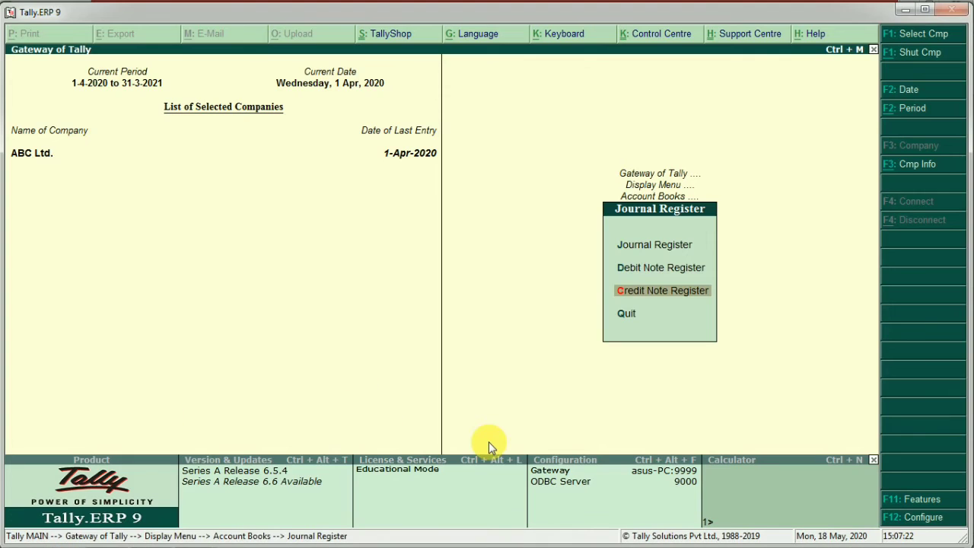
Leave Account Books, then view and close the outstanding Receivables report under Statements of Accounts.
key(Escape)
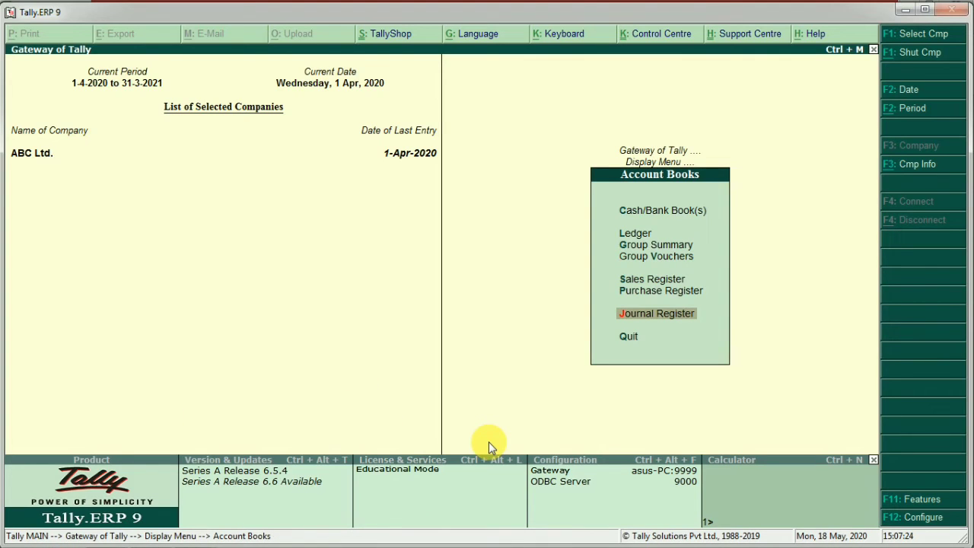
key(Escape)
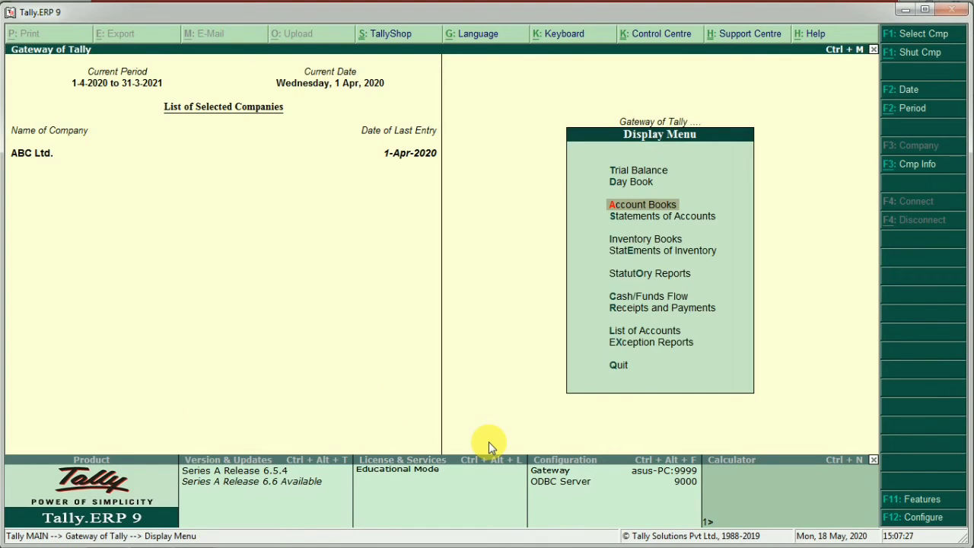
key(Down)
key(Return)
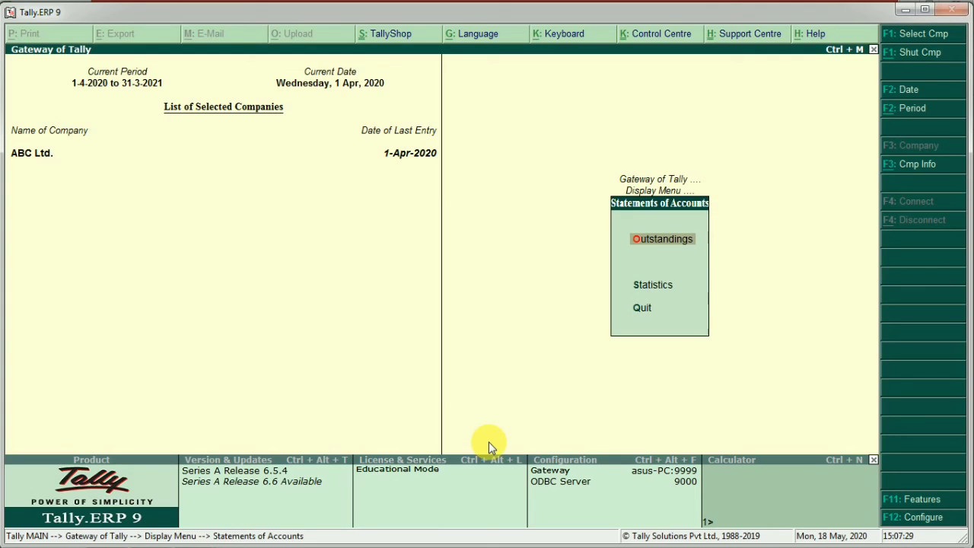
key(Return)
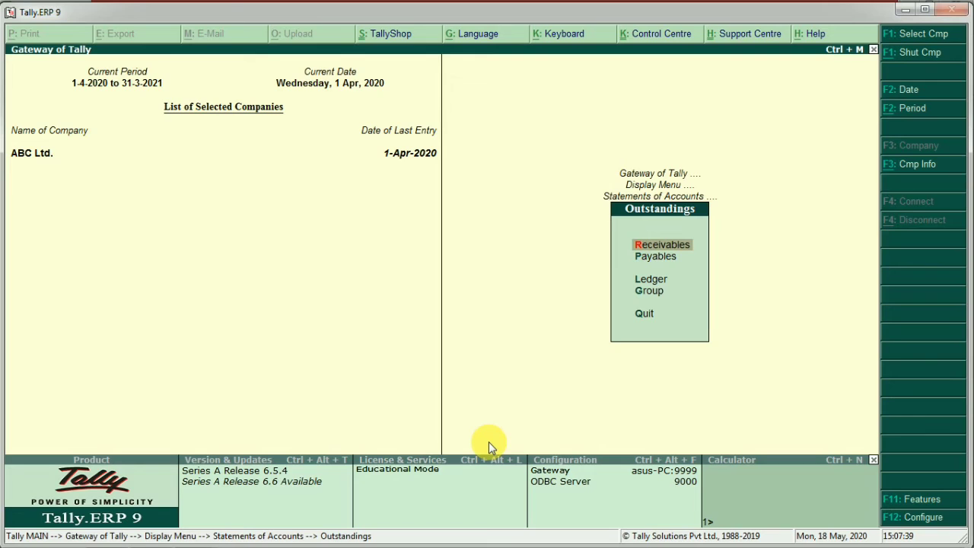
key(Return)
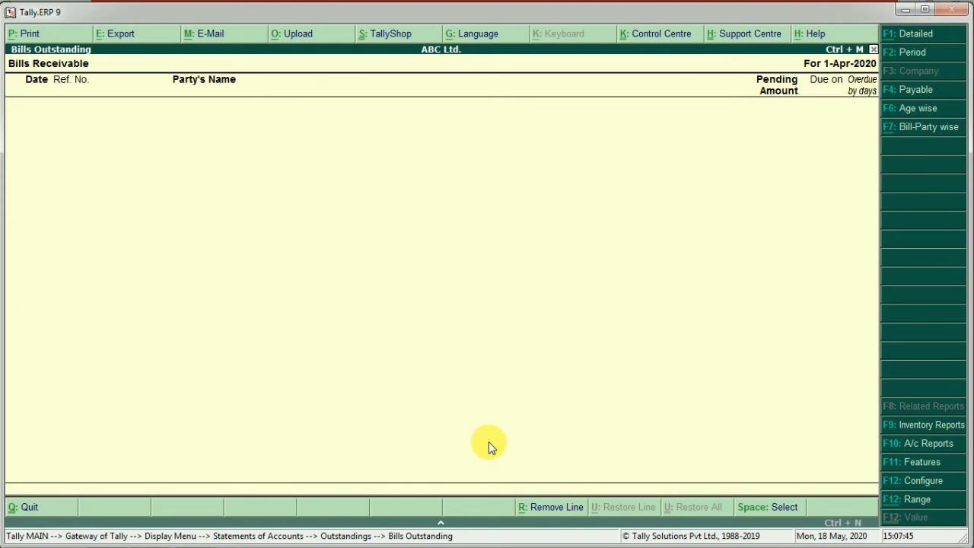
key(Escape)
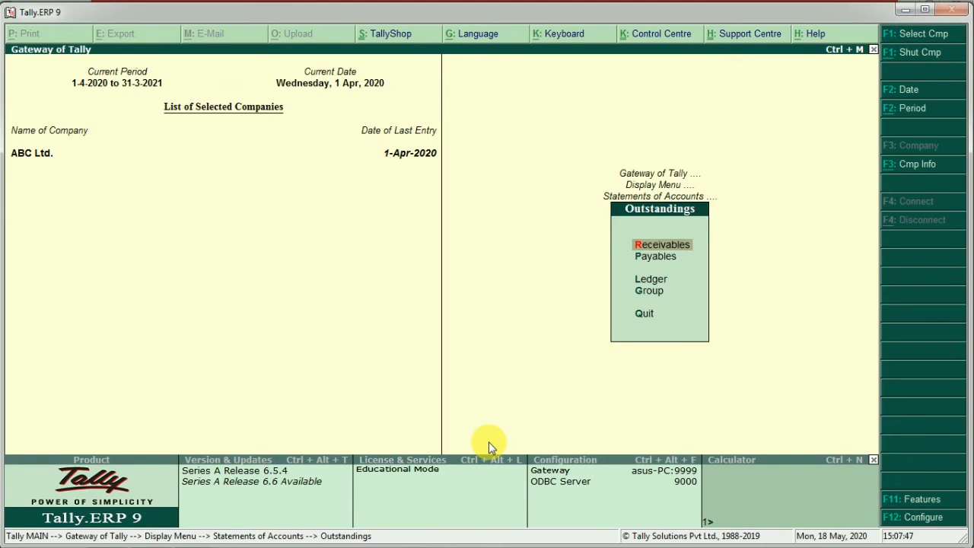
View the outstanding Payables report with the period starting 1-7-2020, then return to the Display Menu.
key(Down)
key(Return)
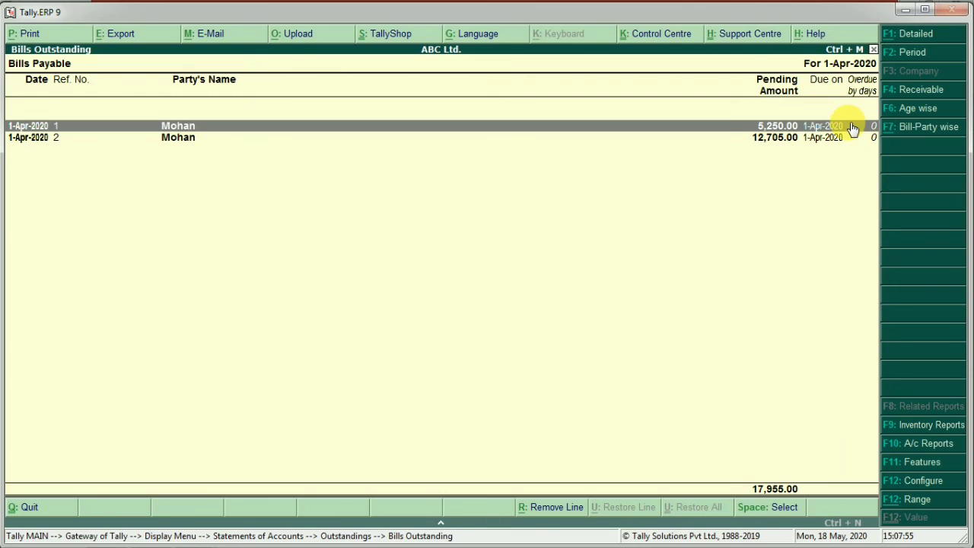
key(F2)
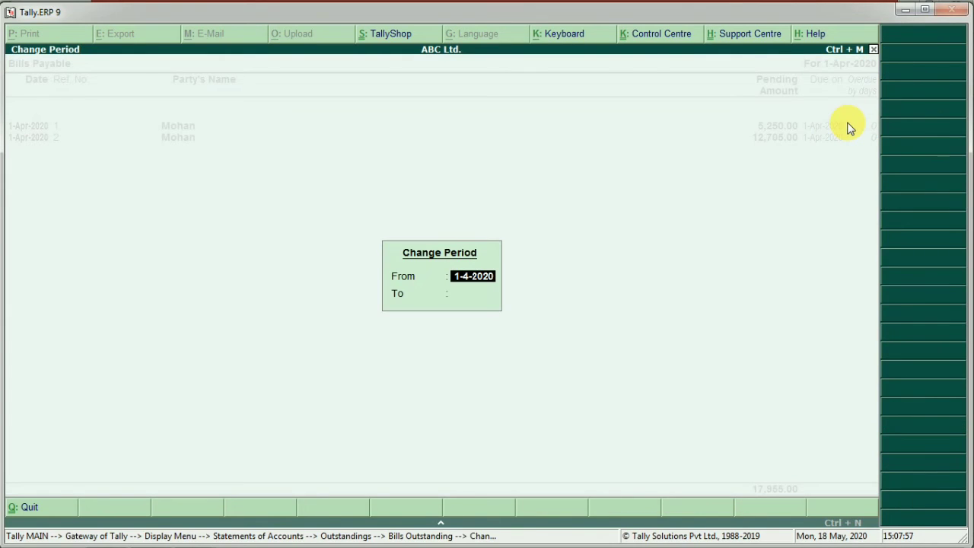
text(1.7.20)
key(Return)
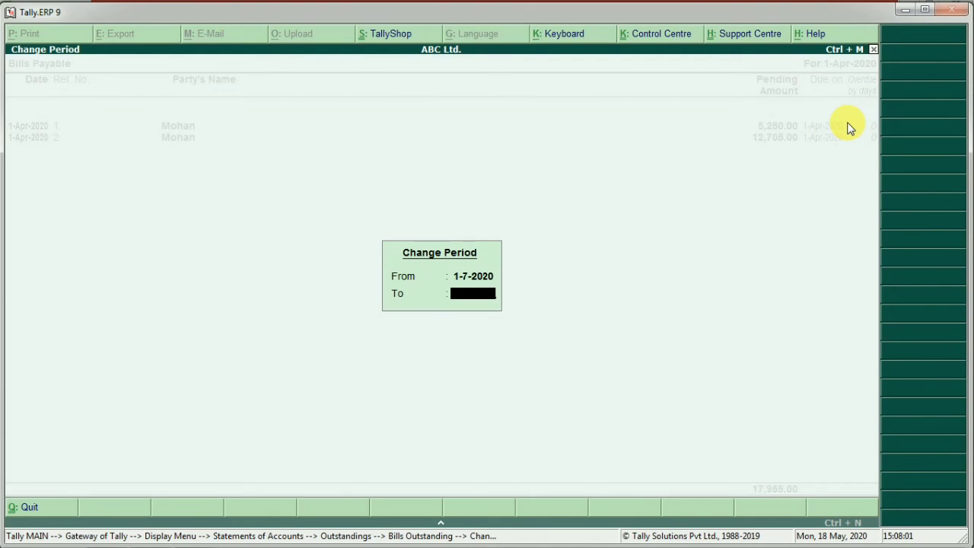
key(Return)
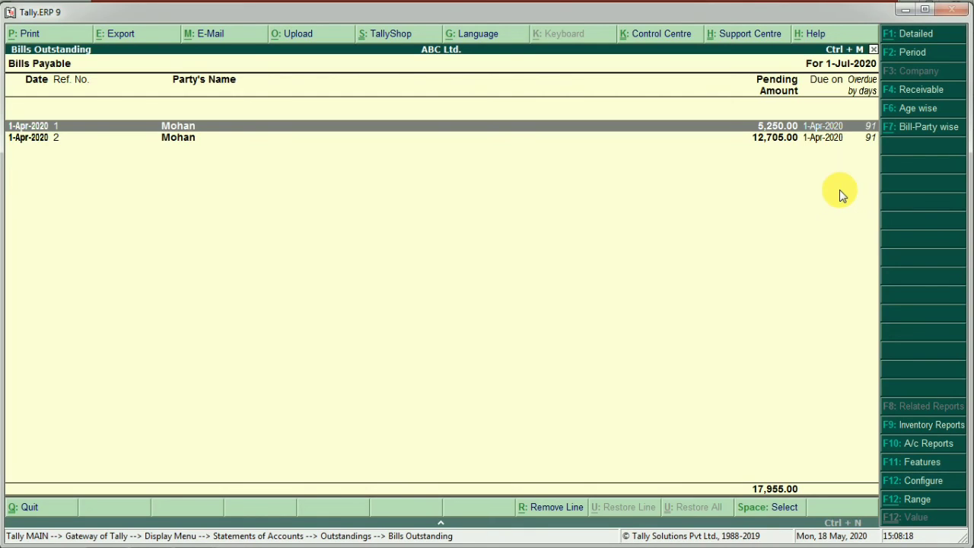
key(Escape)
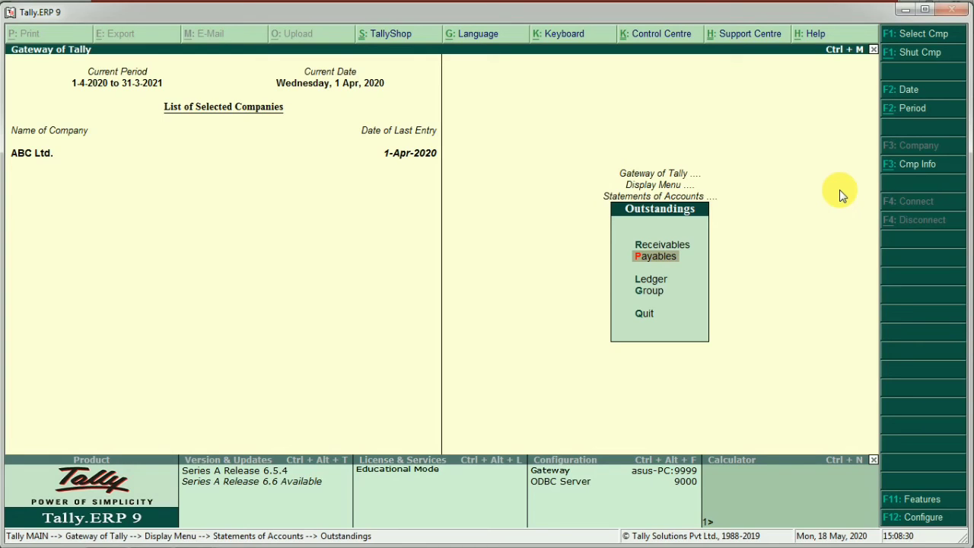
key(Escape)
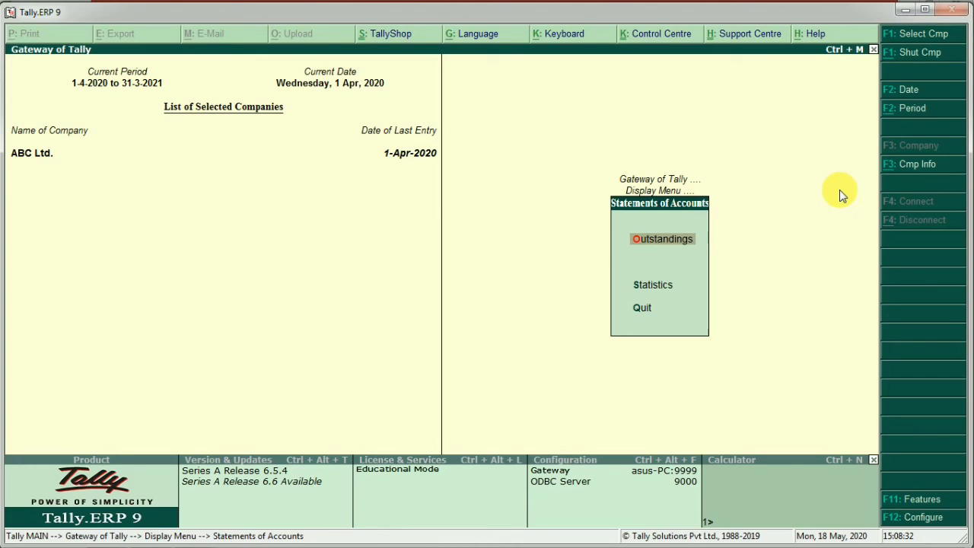
key(Escape)
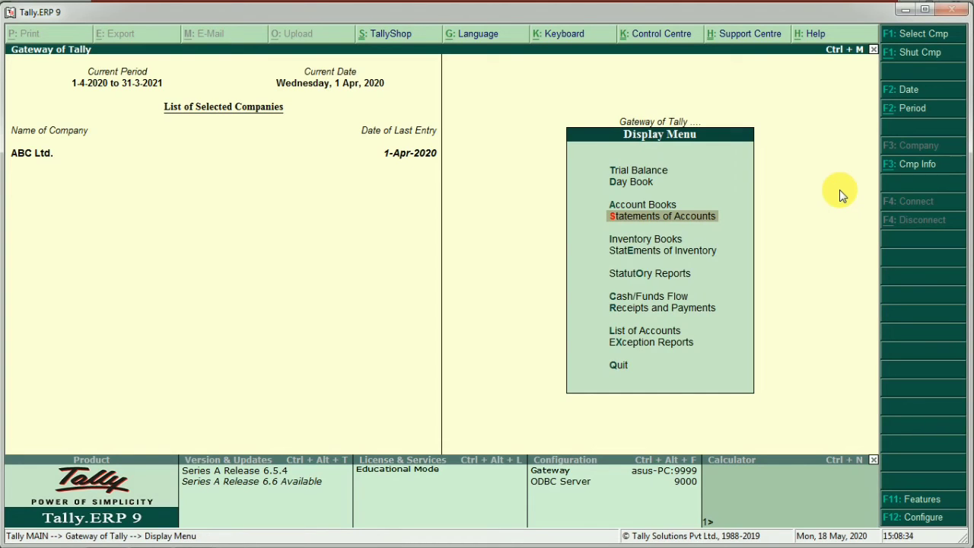
Open the monthly summary of stock item Mogra from Inventory Books.
key(Down)
key(Return)
key(Return)
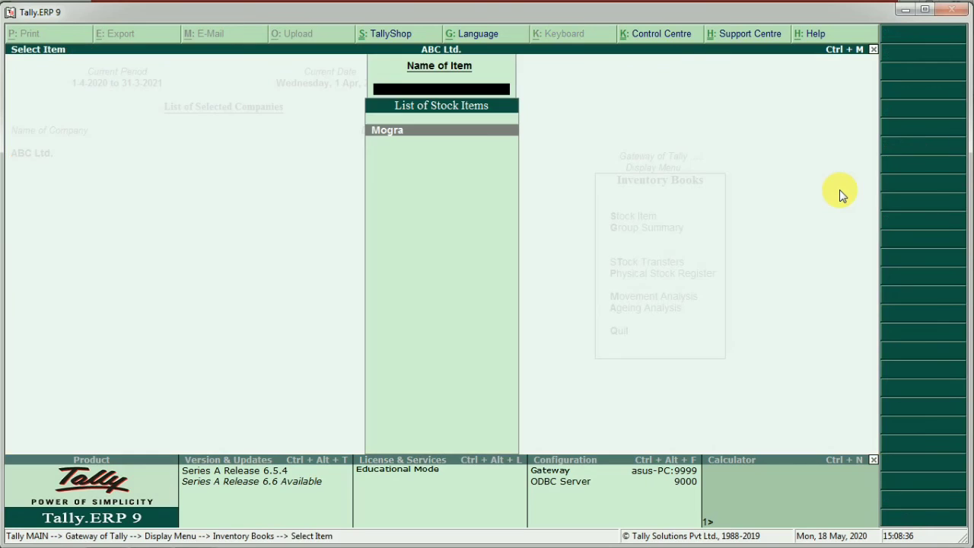
key(Return)
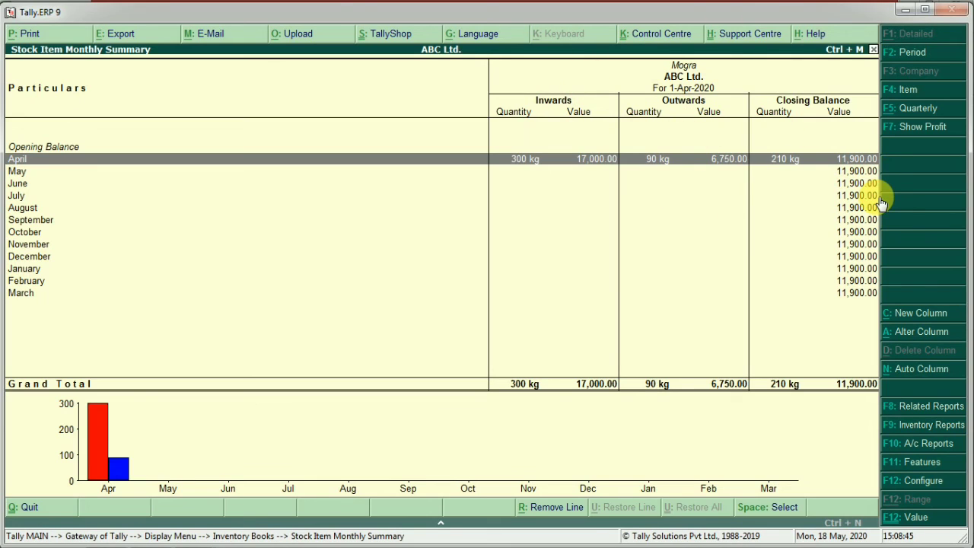
Review the stock item summary's configuration options, accept them unchanged and return to the Inventory Books menu.
click(923, 481)
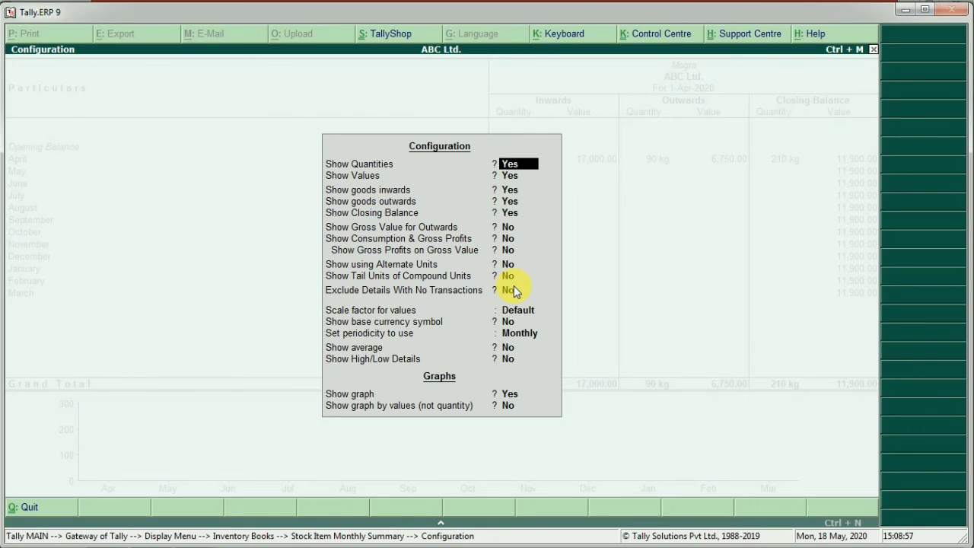
key(ctrl+a)
key(Escape)
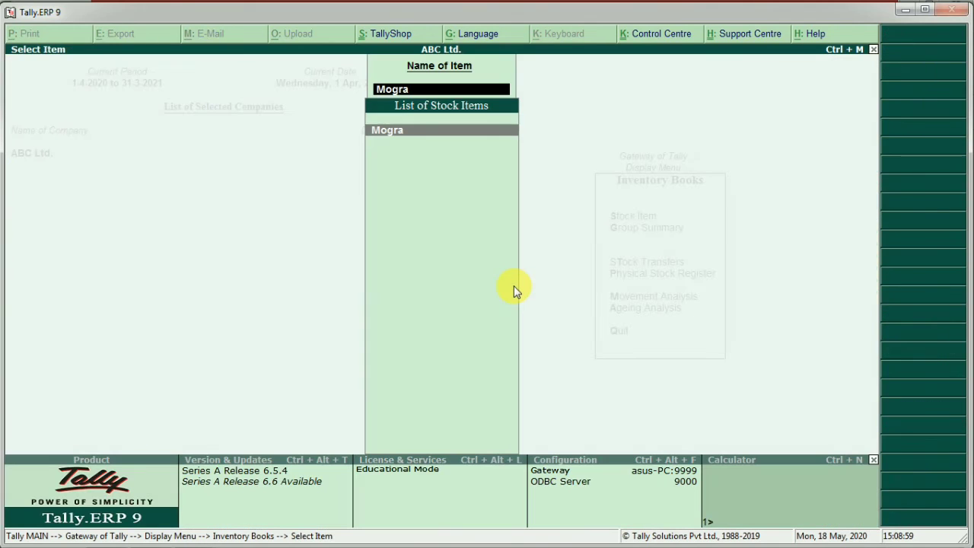
key(Escape)
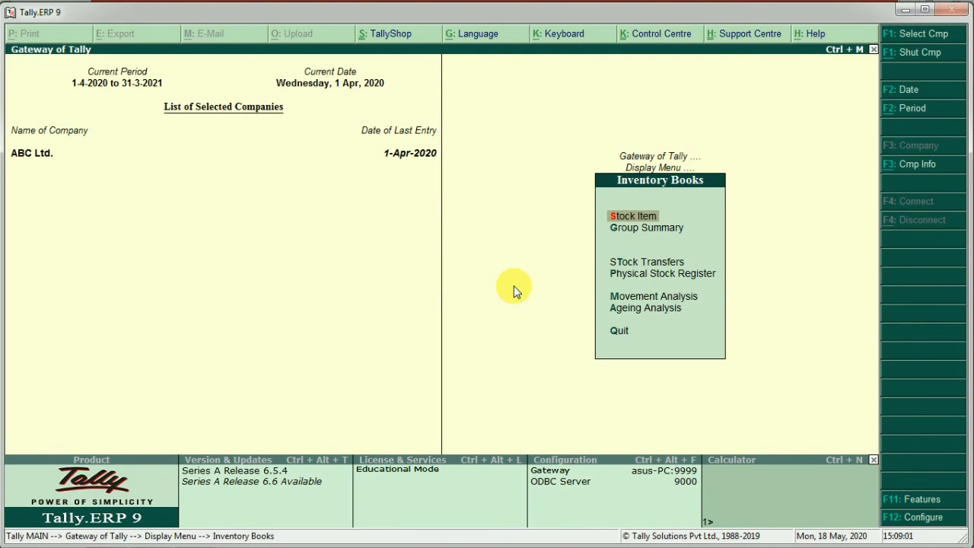
View Mogra's monthly summary through the Group Summary of stock group Rice, then return to Inventory Books.
key(g)
key(Down)
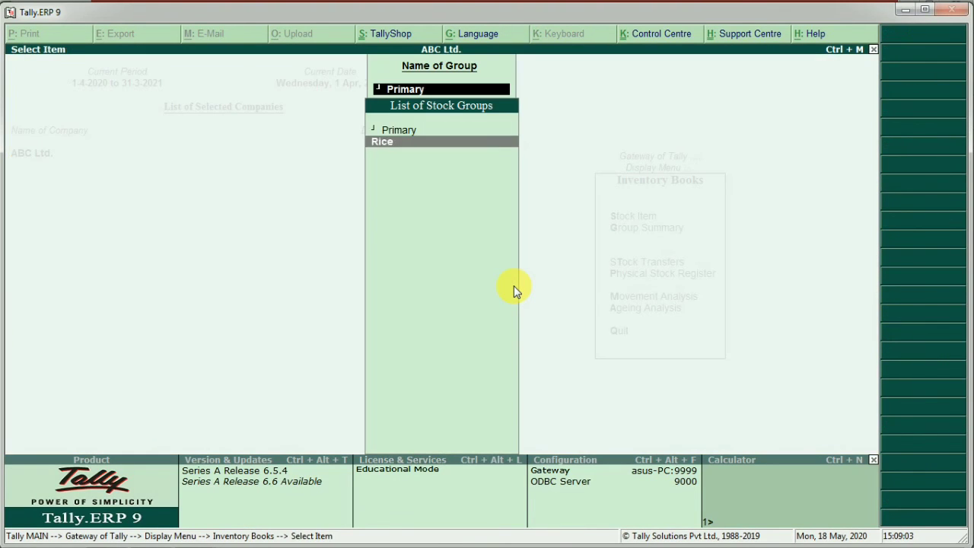
key(Return)
key(Return)
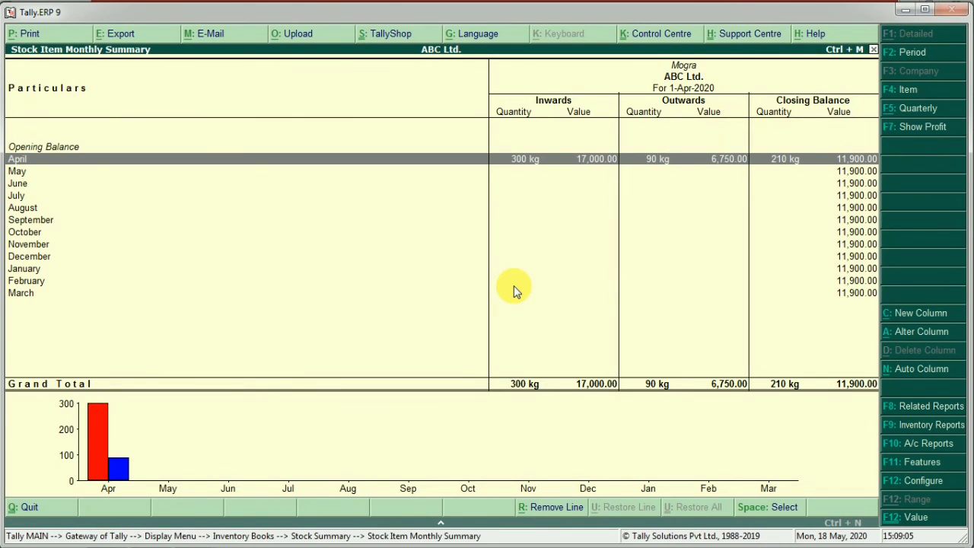
key(Escape)
key(Escape)
key(Escape)
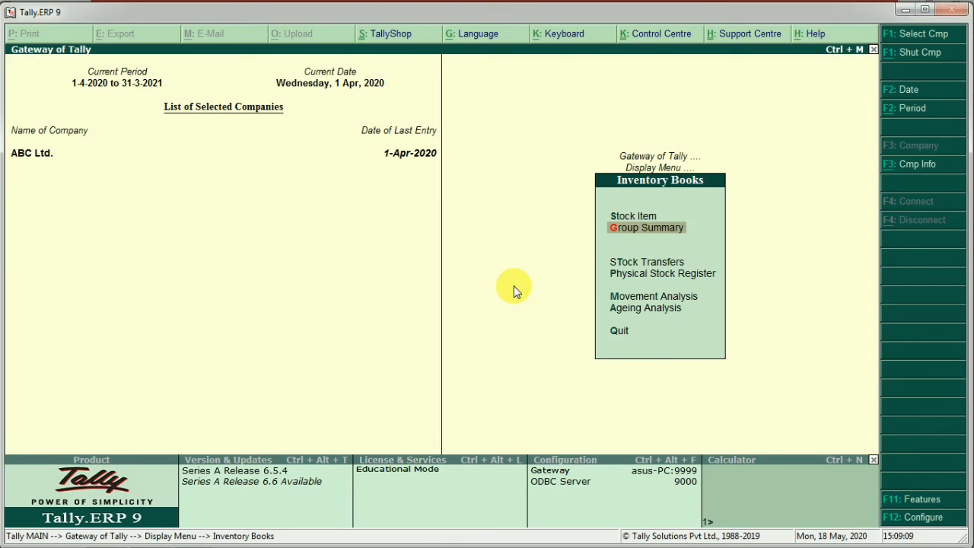
View the Physical Stock Register, then close it and return to the Display Menu.
key(Down)
key(Down)
key(Return)
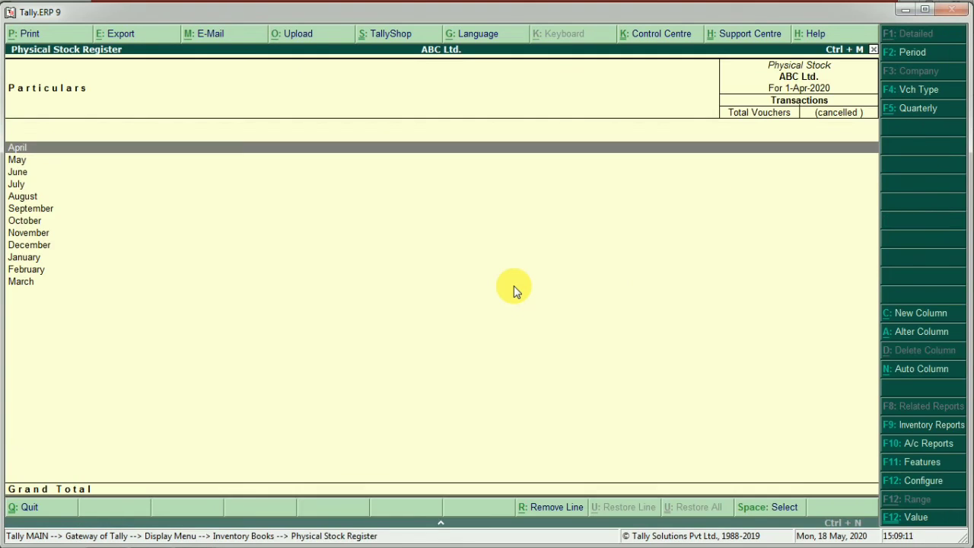
key(Escape)
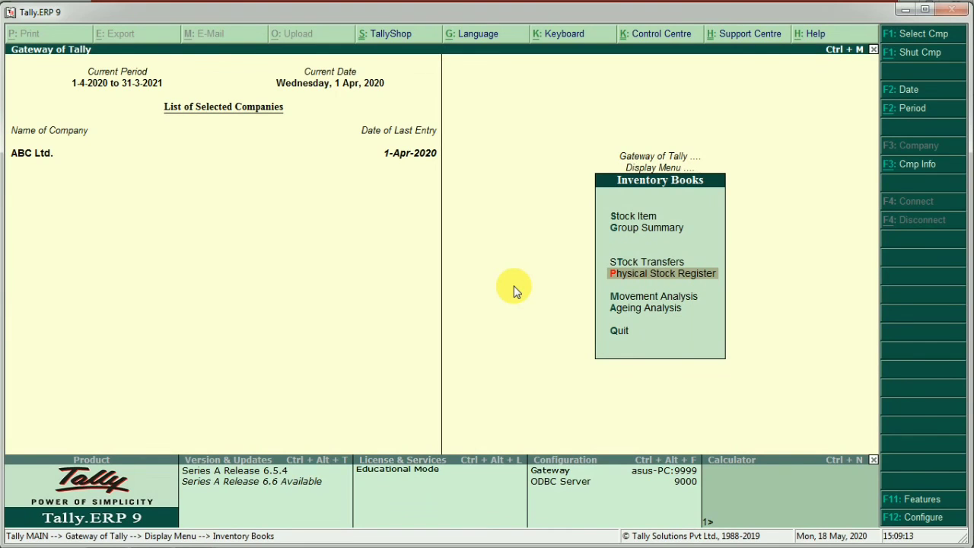
key(Escape)
Open the Stock Query for item Mogra from Statements of Inventory.
key(Down)
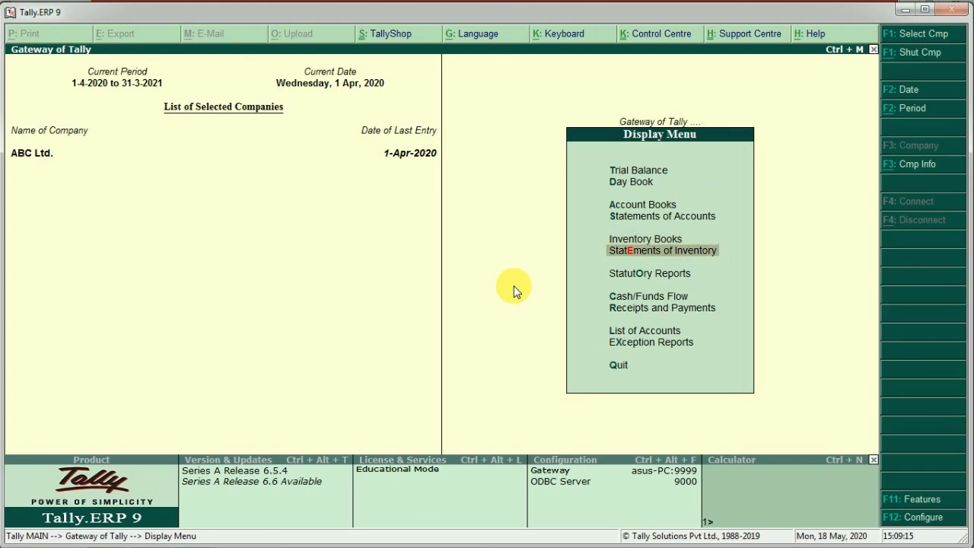
key(Return)
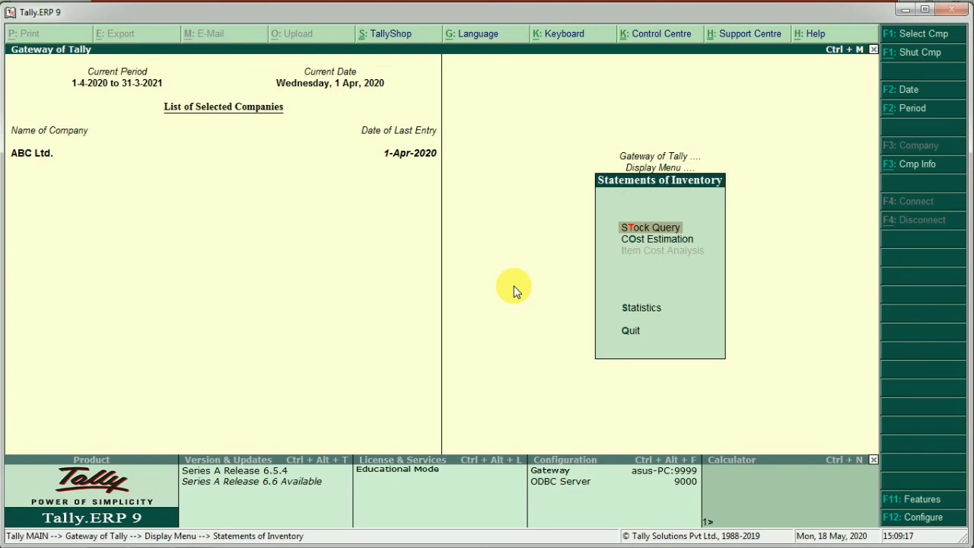
key(Return)
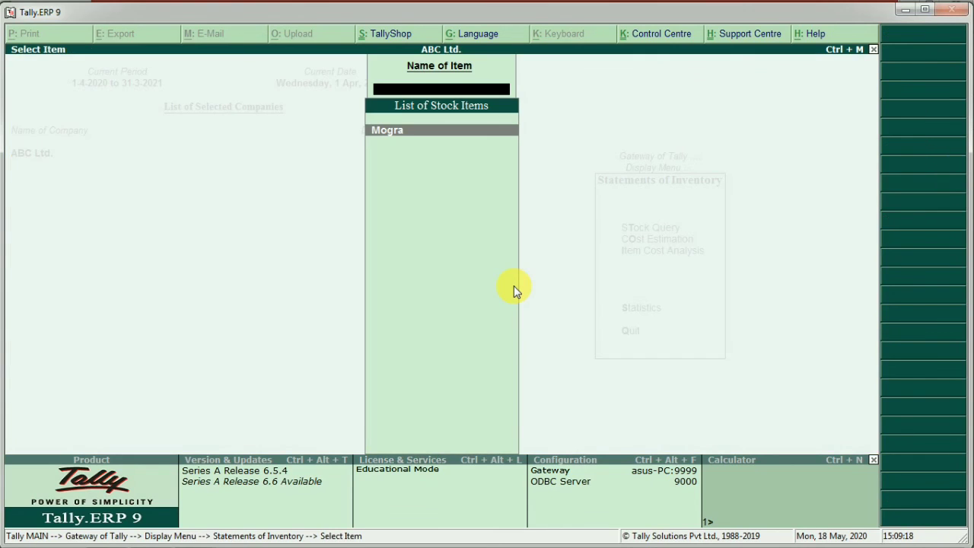
key(Return)
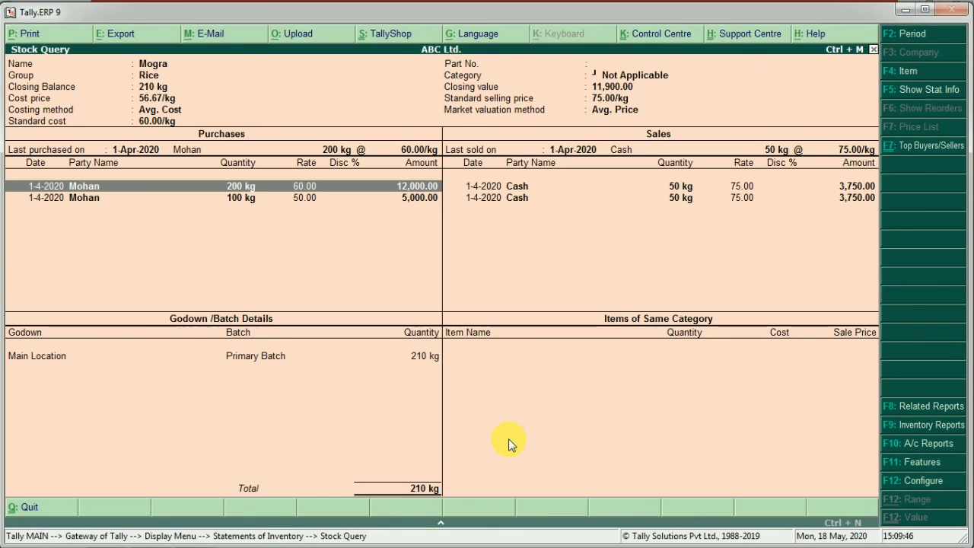
Close the Stock Query, return to the Display Menu and highlight Statutory Reports.
key(Escape)
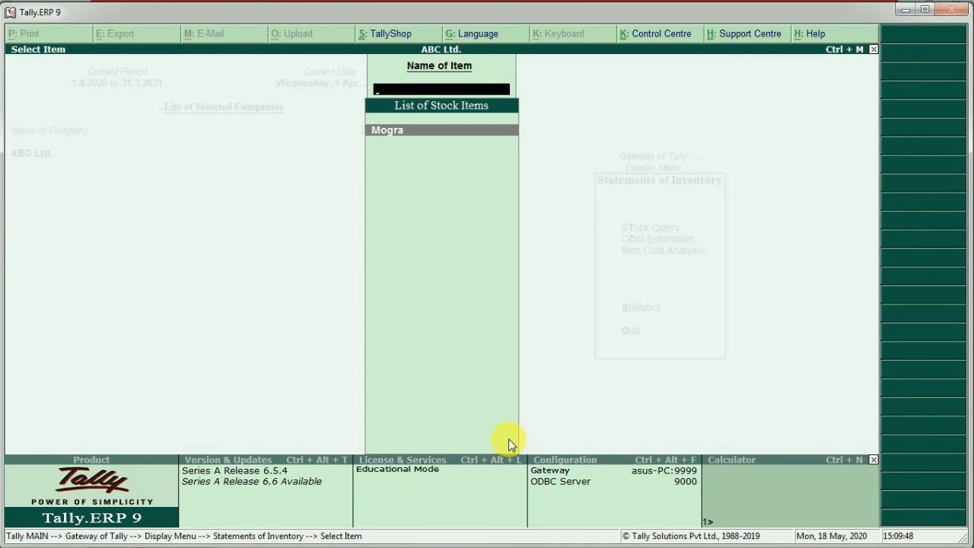
key(Escape)
key(Escape)
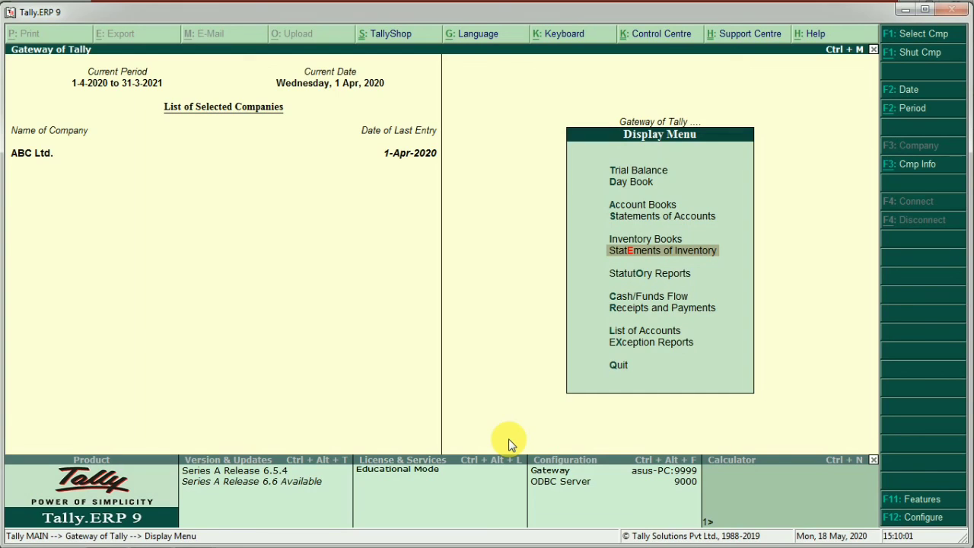
key(Down)
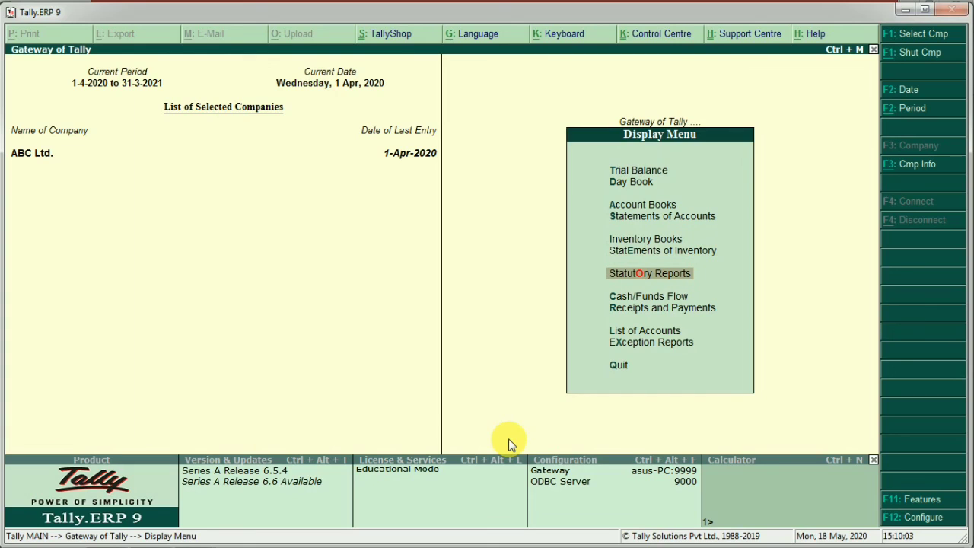